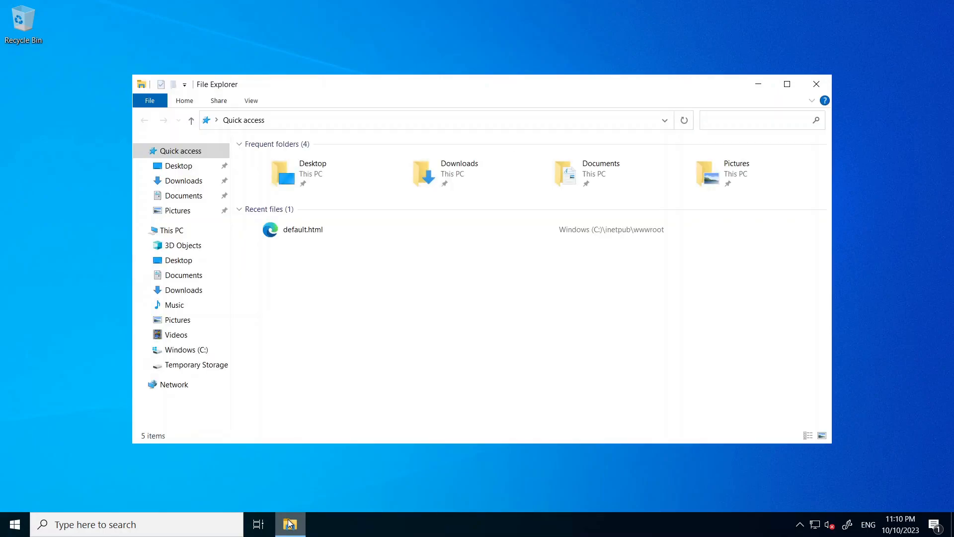
# Step: Open the Windows folder on the C: drive
pyautogui.doubleClick(181, 233)
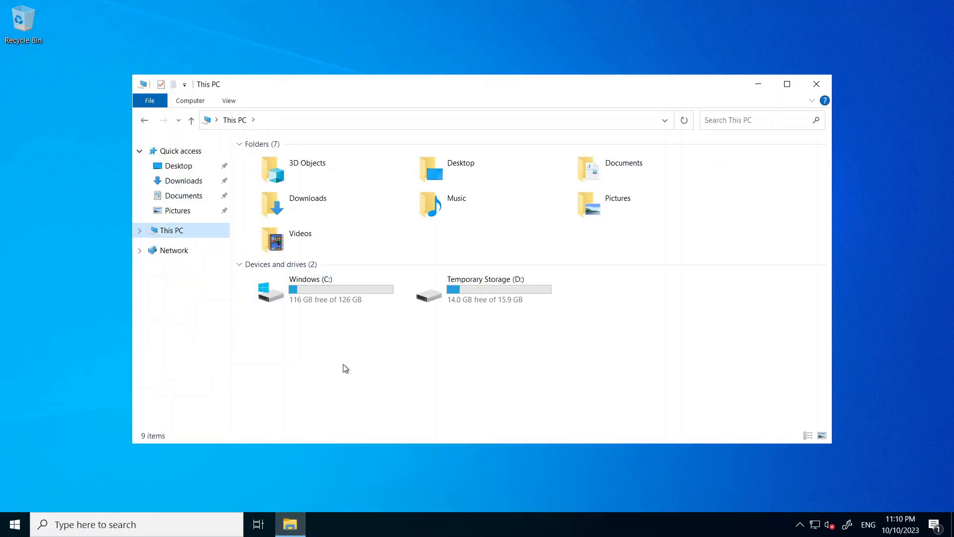
pyautogui.doubleClick(340, 296)
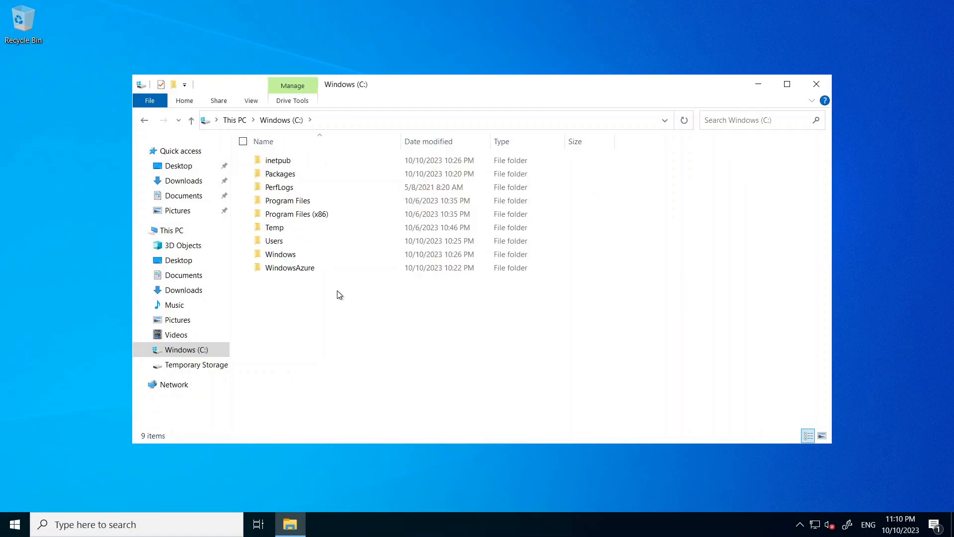
pyautogui.doubleClick(283, 254)
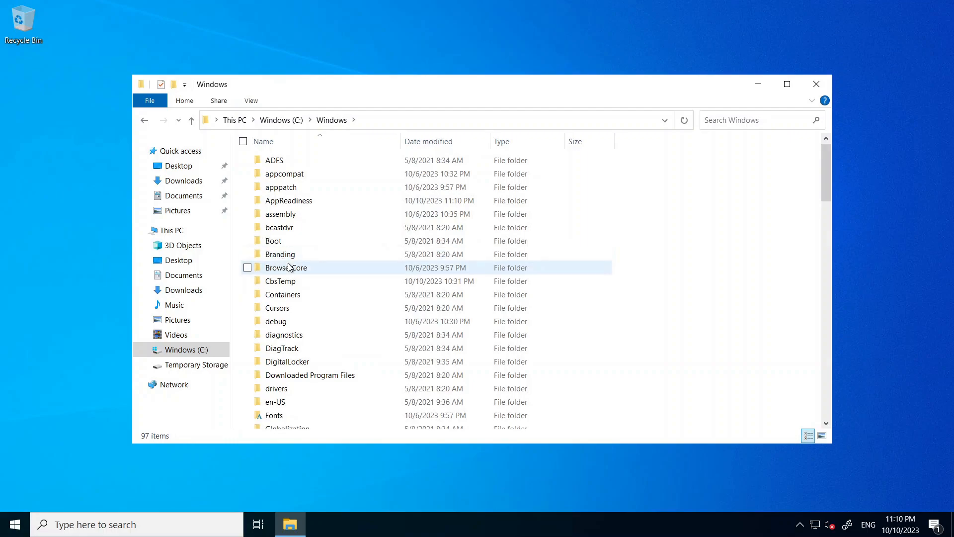
# Step: Permanently delete the Panther folder from C:\Windows and close the File Explorer window
pyautogui.click(295, 295)
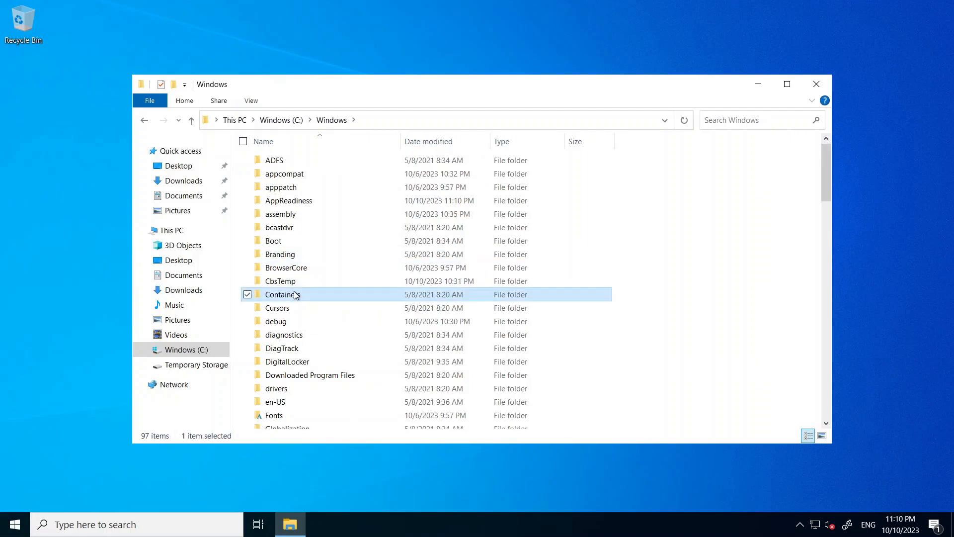
pyautogui.press('p')
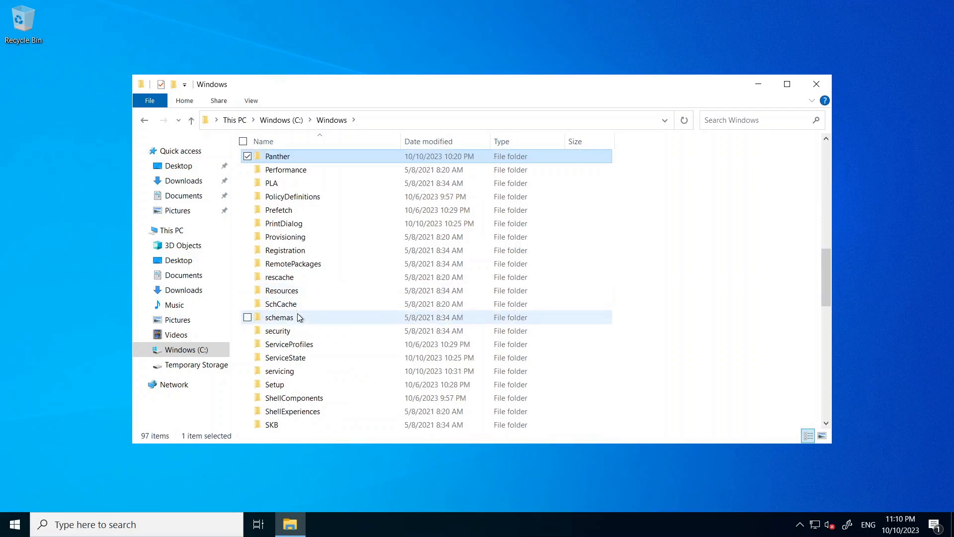
pyautogui.click(285, 159)
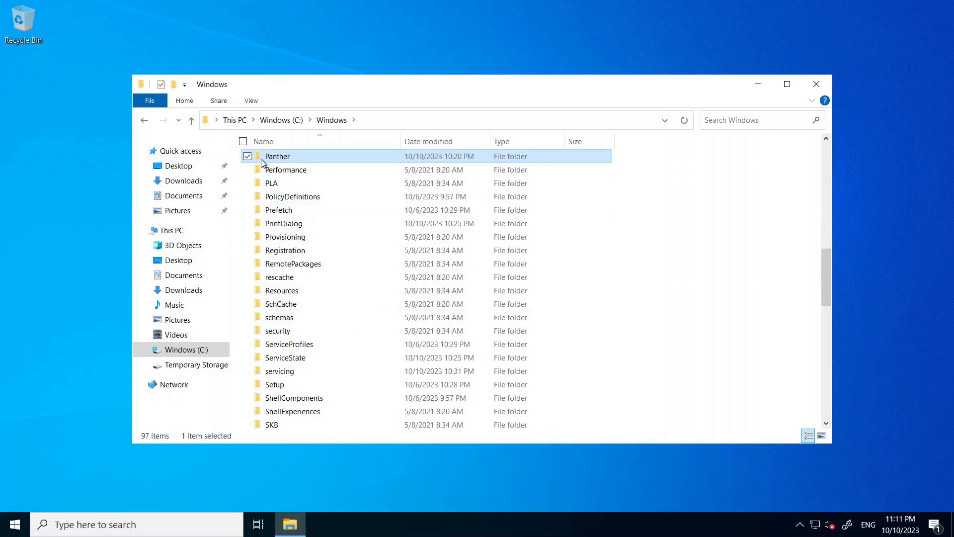
pyautogui.press('Escape')
pyautogui.click(248, 156)
pyautogui.click(249, 157)
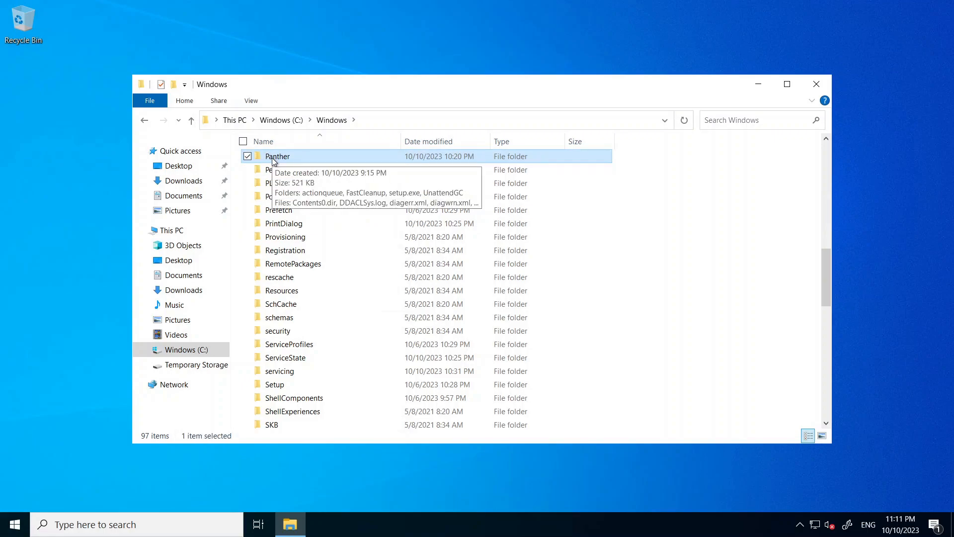
pyautogui.hotkey('shift', 'Delete')
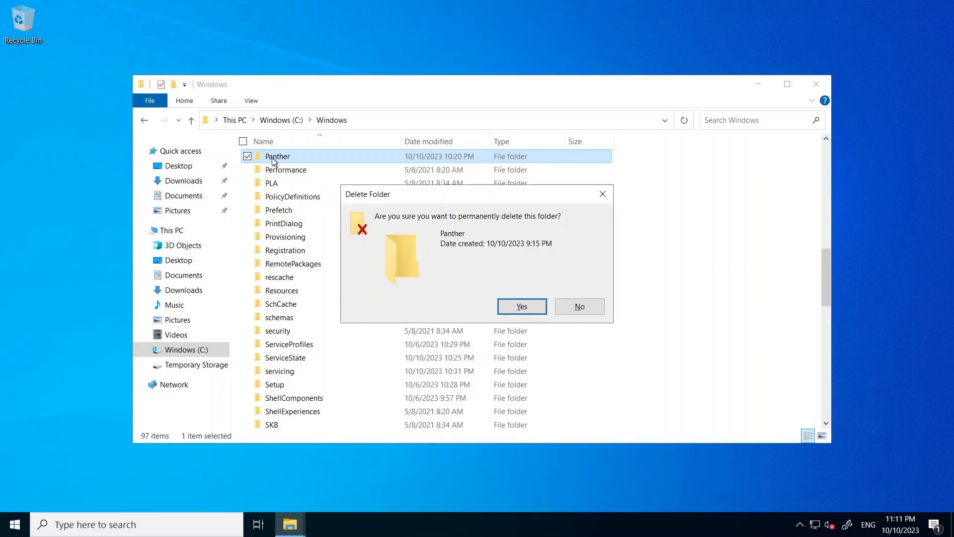
pyautogui.press('Return')
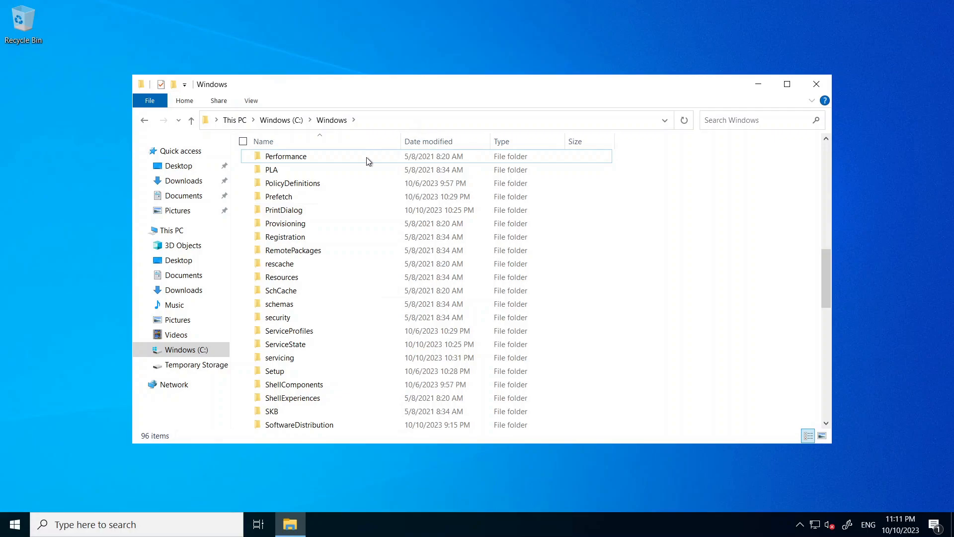
pyautogui.click(816, 84)
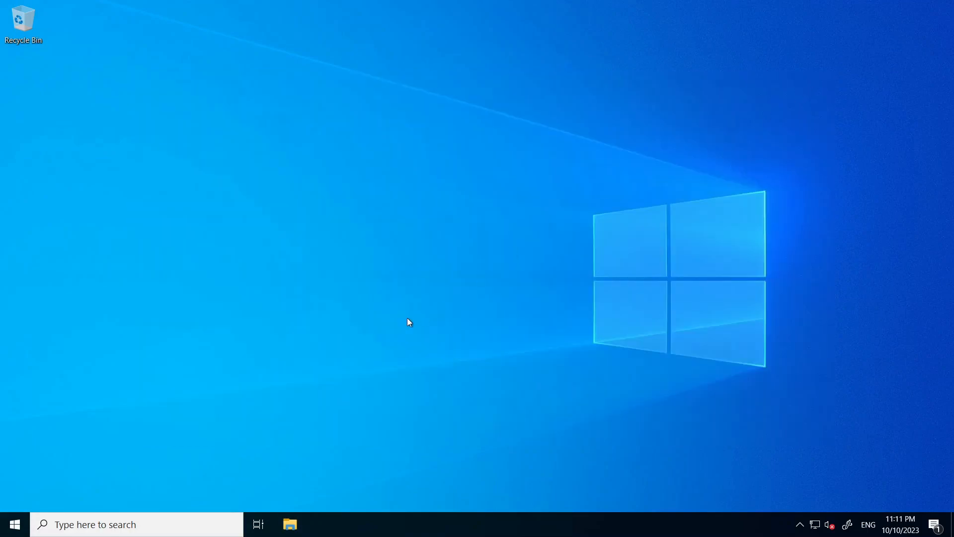
# Step: Search for cmd and open Command Prompt as administrator
pyautogui.press('super')
pyautogui.write('cmd')
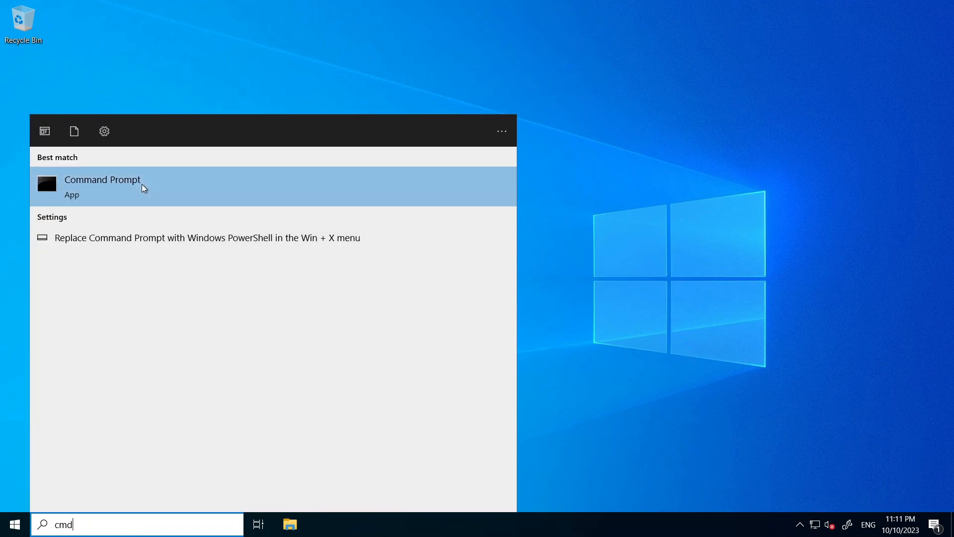
pyautogui.rightClick(144, 187)
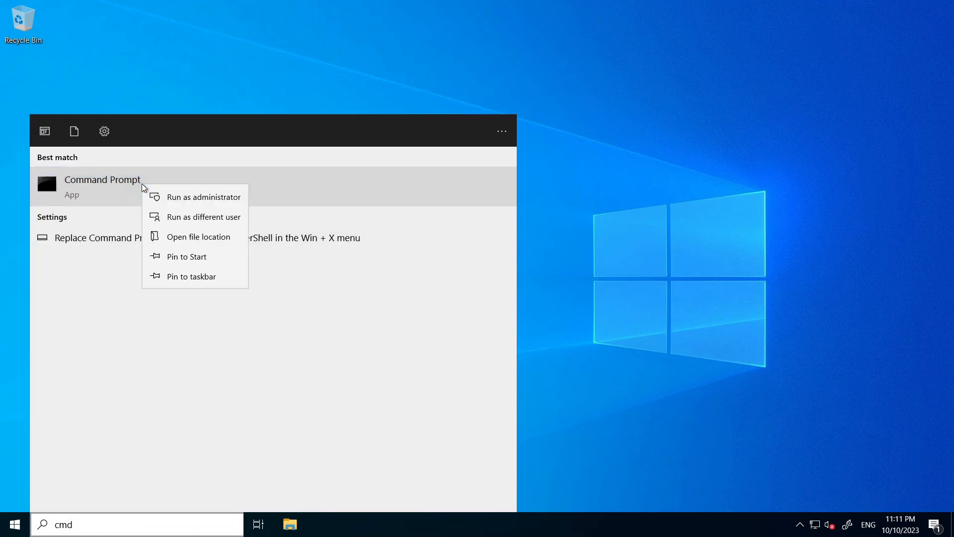
pyautogui.click(176, 198)
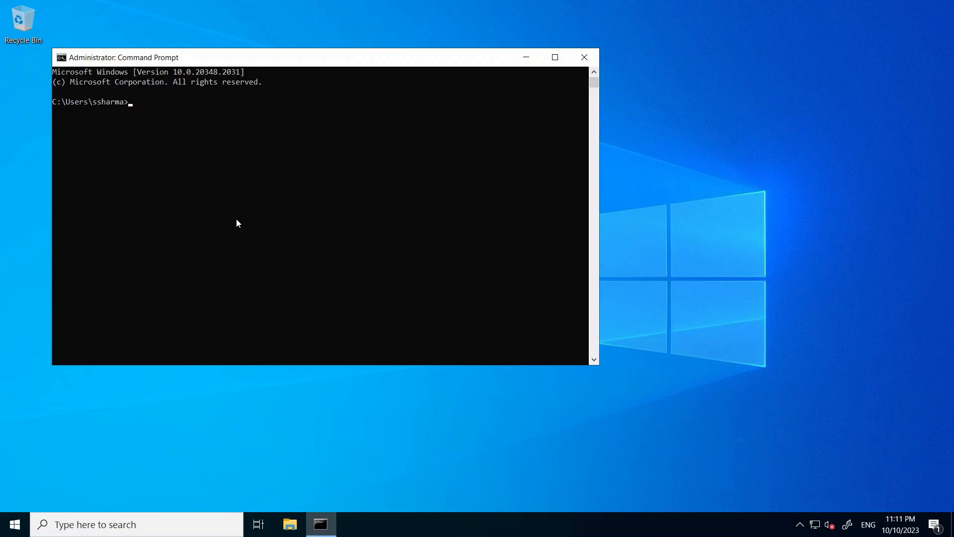
# Step: Change the working directory to %windir%\system32\sysprep in the Command Prompt
pyautogui.write('cd %windir%\\system32\\sysprep')
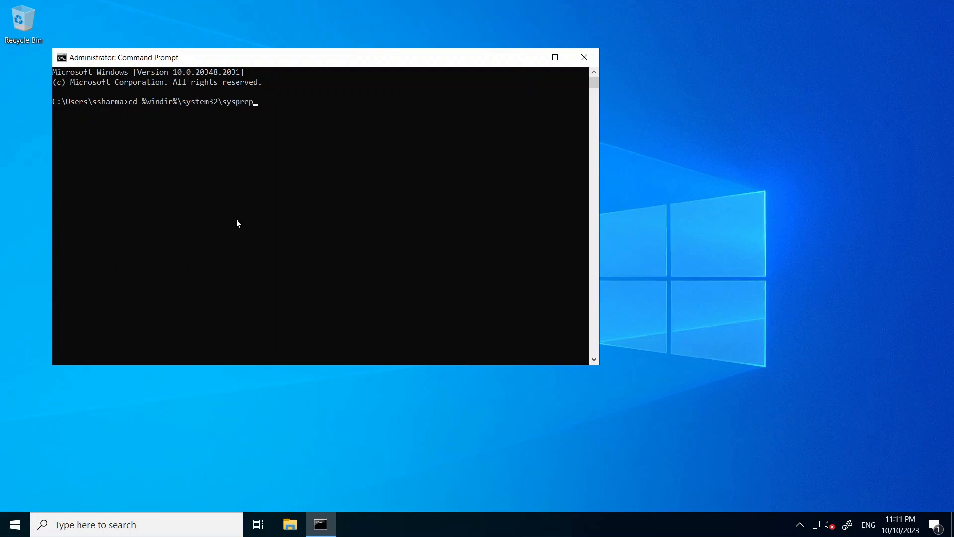
pyautogui.click(141, 100)
pyautogui.moveTo(225, 98); pyautogui.dragTo(257, 101)
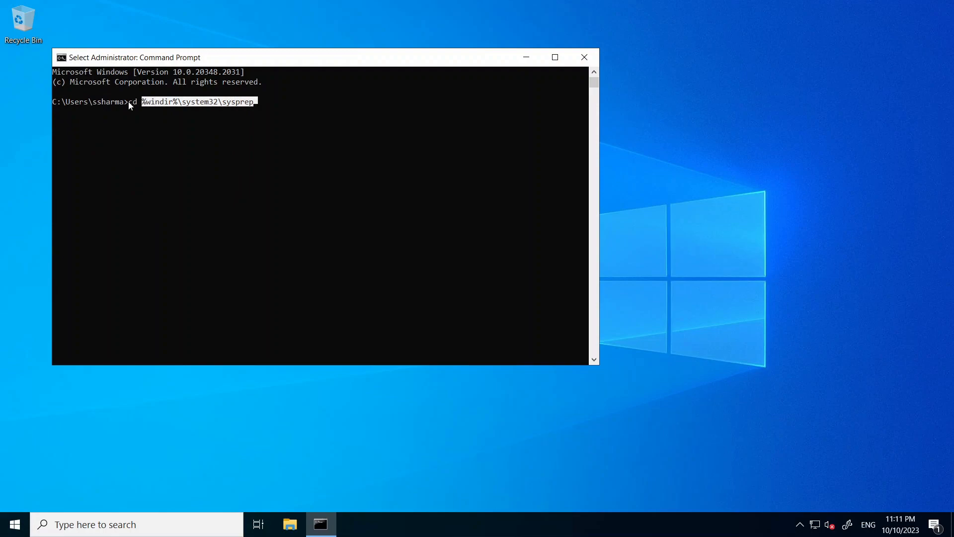
pyautogui.click(272, 101)
pyautogui.press('Return')
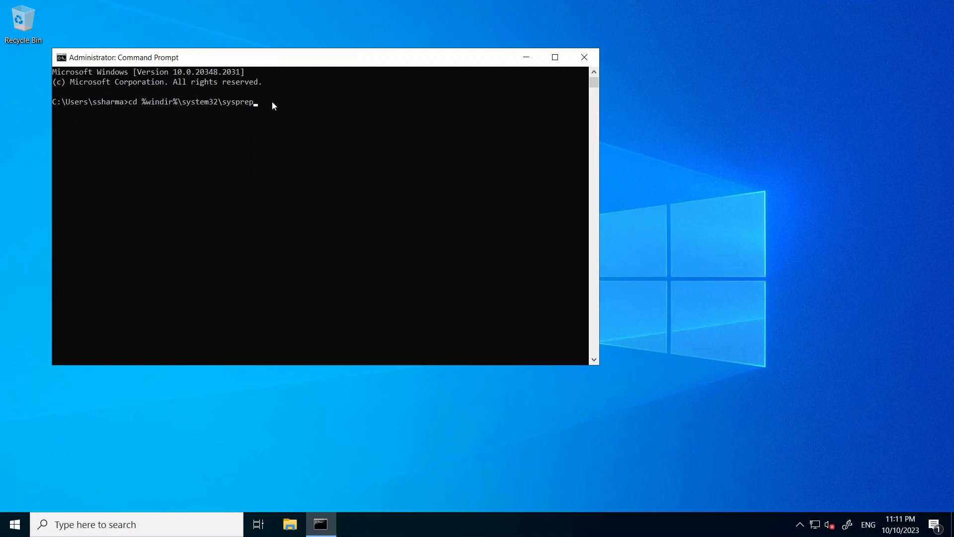
pyautogui.click(272, 105)
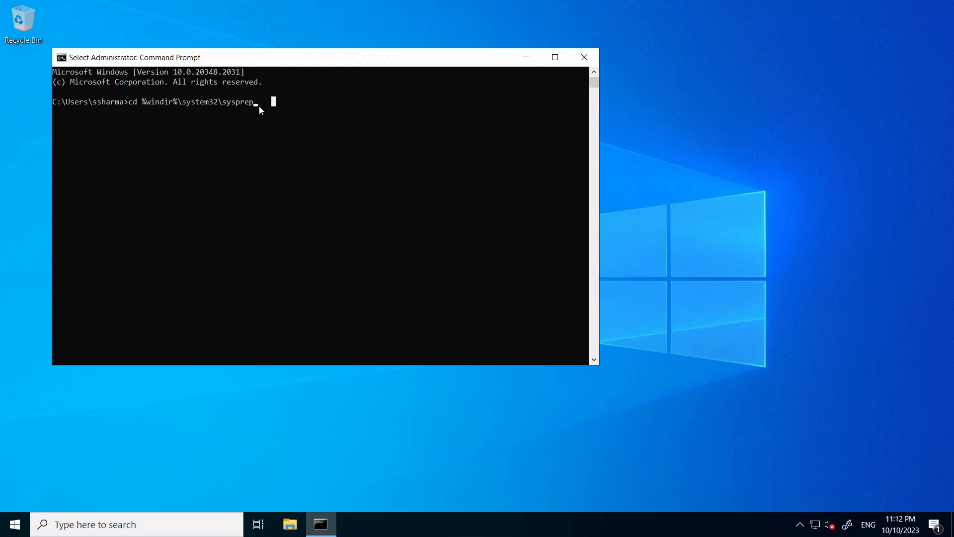
pyautogui.press('Return')
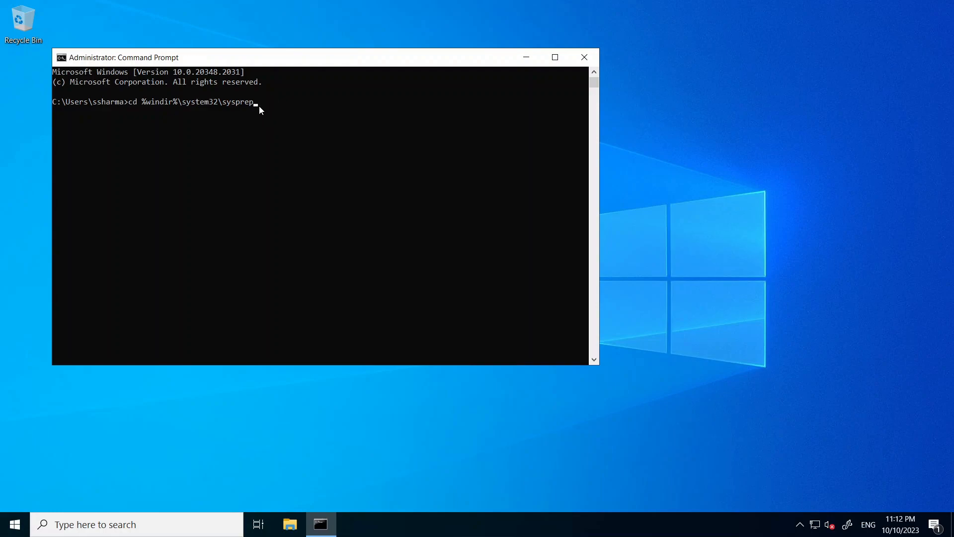
pyautogui.press('Return')
pyautogui.press('Return')
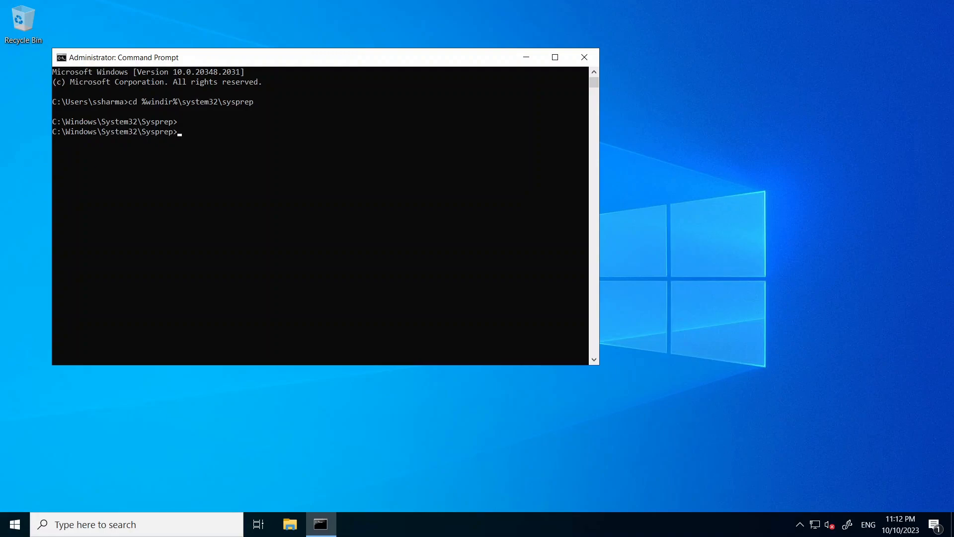
# Step: Run sysprep.exe /oobe /generalize /shutdown to generalize the VM, and minimize the Command Prompt window
pyautogui.click(229, 142)
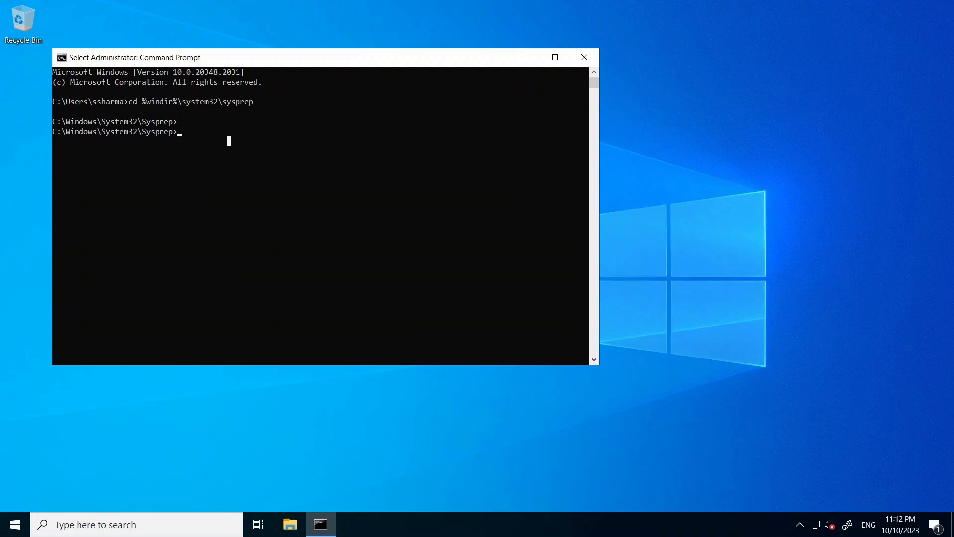
pyautogui.click(323, 150)
pyautogui.rightClick(282, 137)
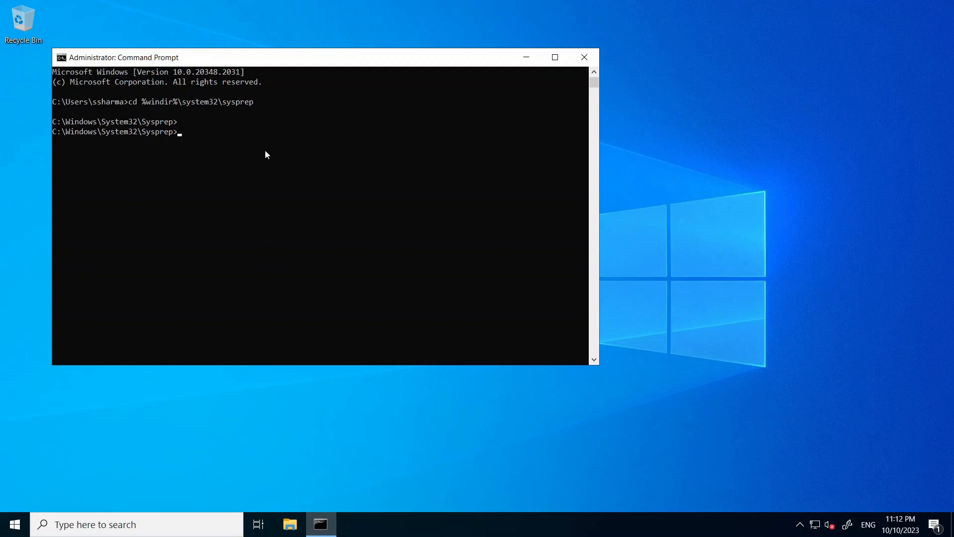
pyautogui.write('sysprep')
pyautogui.press('Tab')
pyautogui.write('lize')
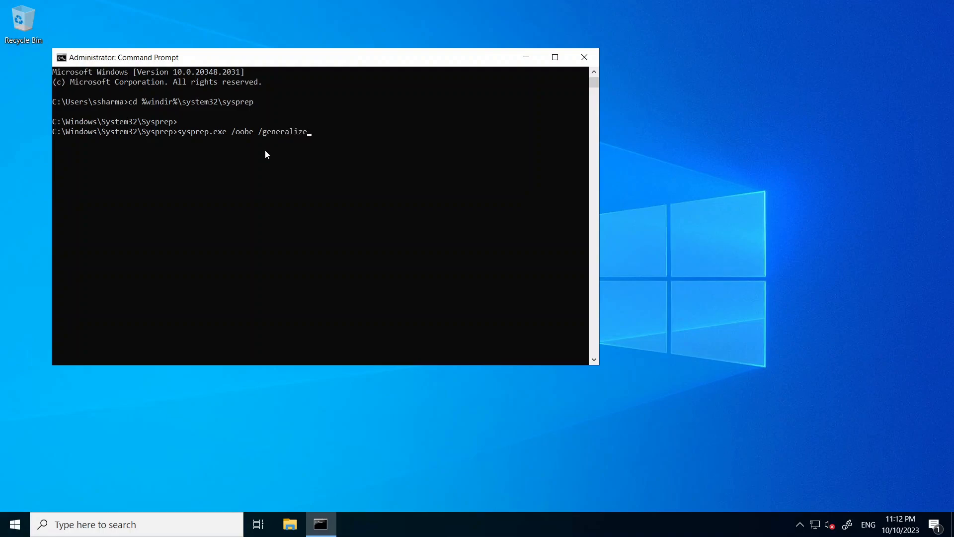
pyautogui.write(' /shutdown')
pyautogui.moveTo(178, 132); pyautogui.dragTo(355, 134)
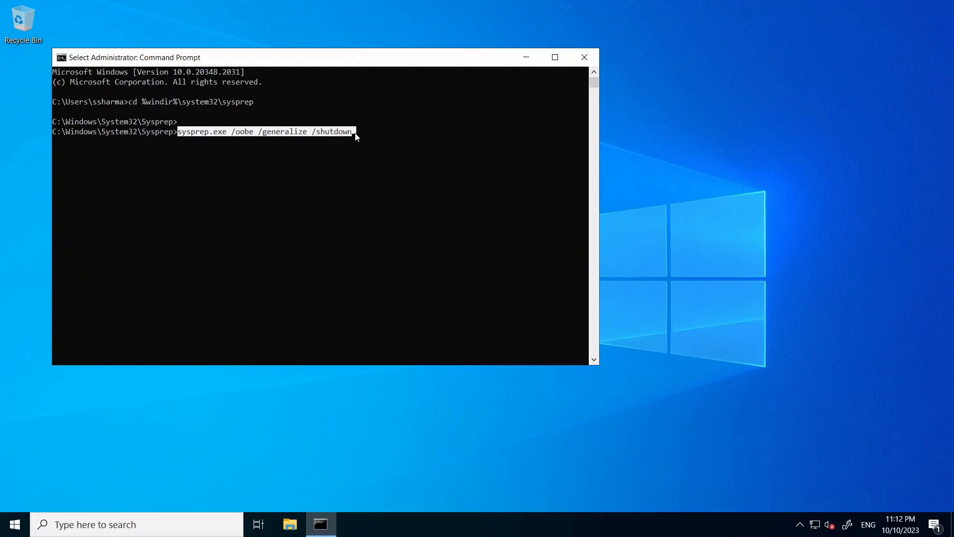
pyautogui.click(353, 134)
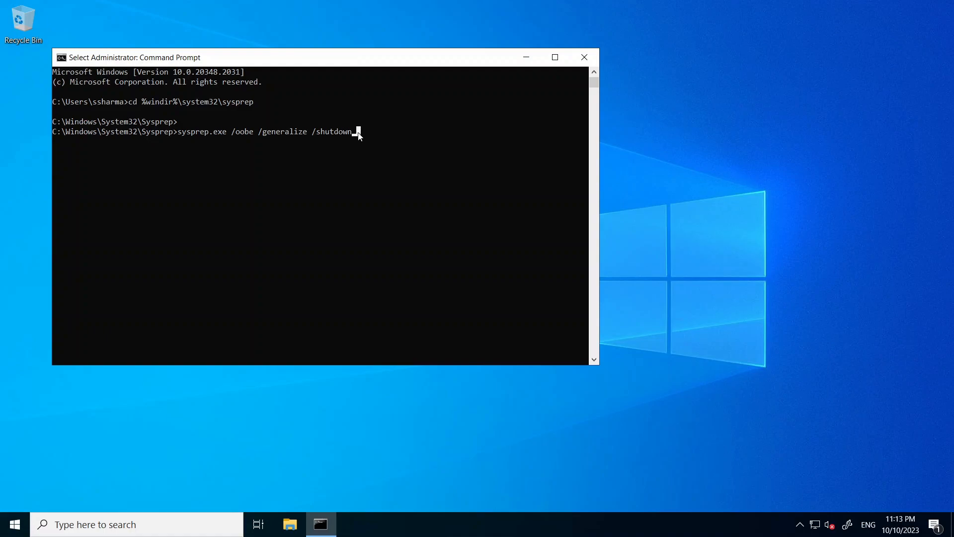
pyautogui.press('Return')
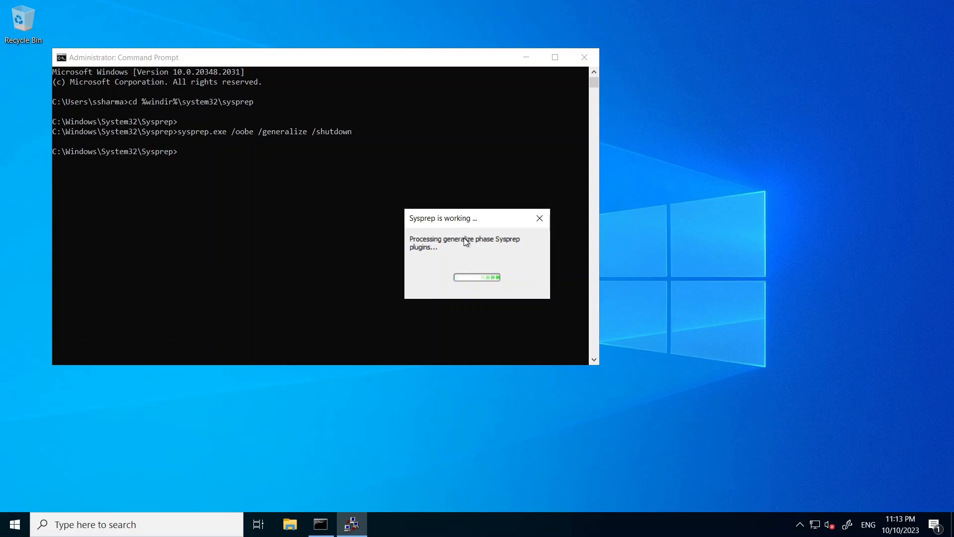
pyautogui.moveTo(472, 223); pyautogui.dragTo(676, 215)
pyautogui.click(527, 58)
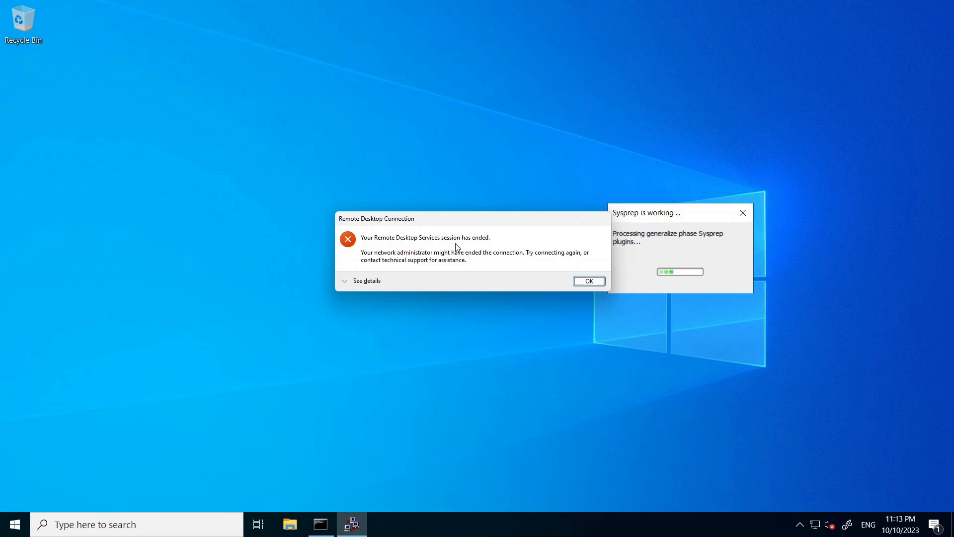
# Step: Close the ended Remote Desktop connection and reload VM1's Overview page in the Azure portal
pyautogui.click(588, 281)
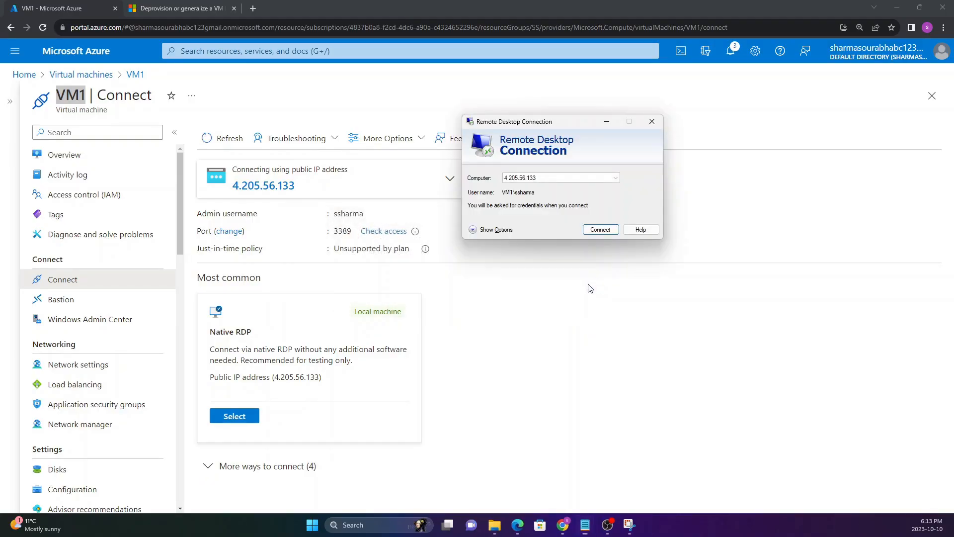
pyautogui.click(651, 122)
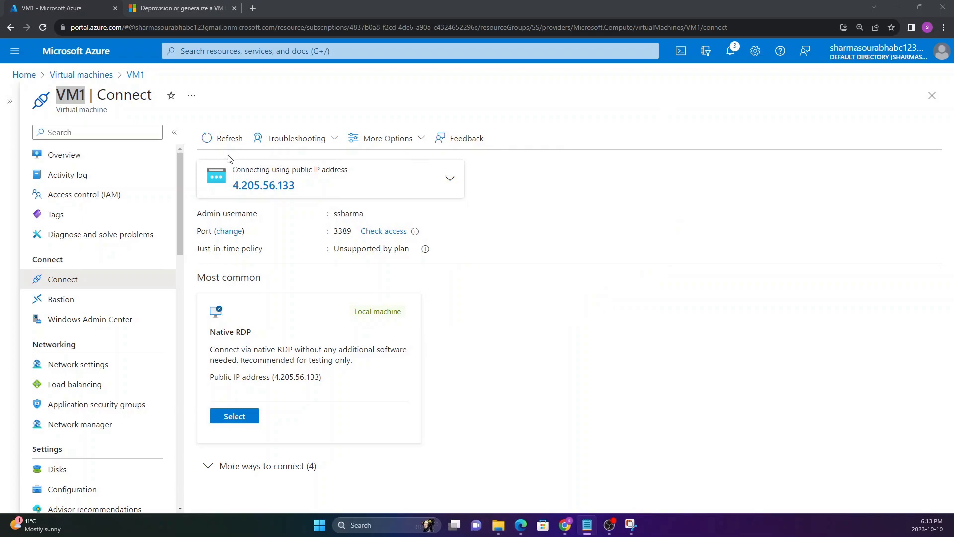
pyautogui.click(111, 155)
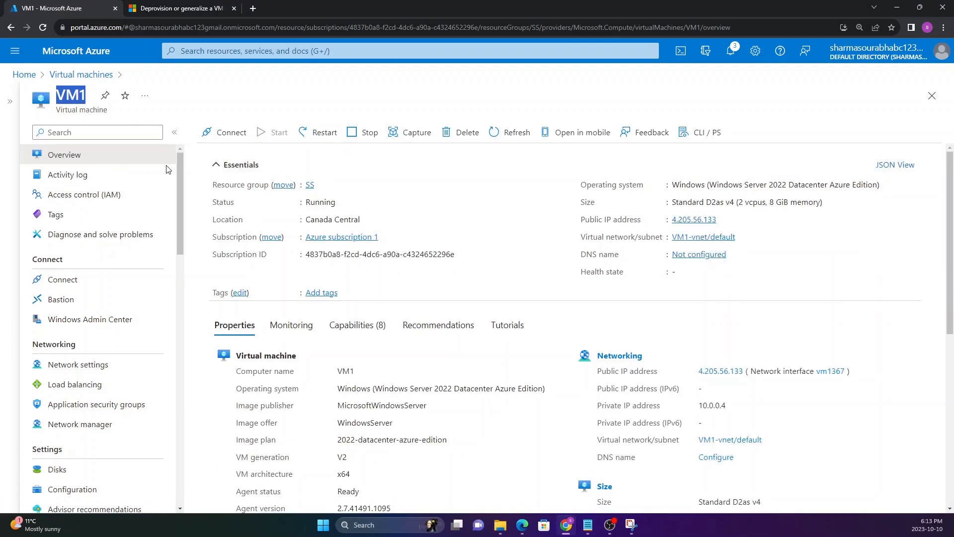
pyautogui.click(43, 28)
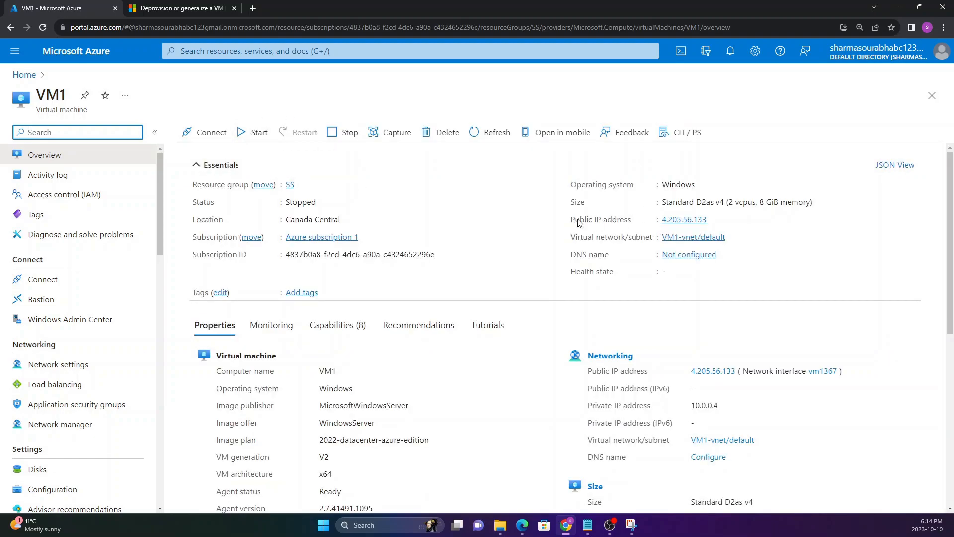
# Step: Copy VM1's public IP address, try to load its default.html page in a new browser tab, and close that tab
pyautogui.moveTo(567, 222); pyautogui.dragTo(642, 227)
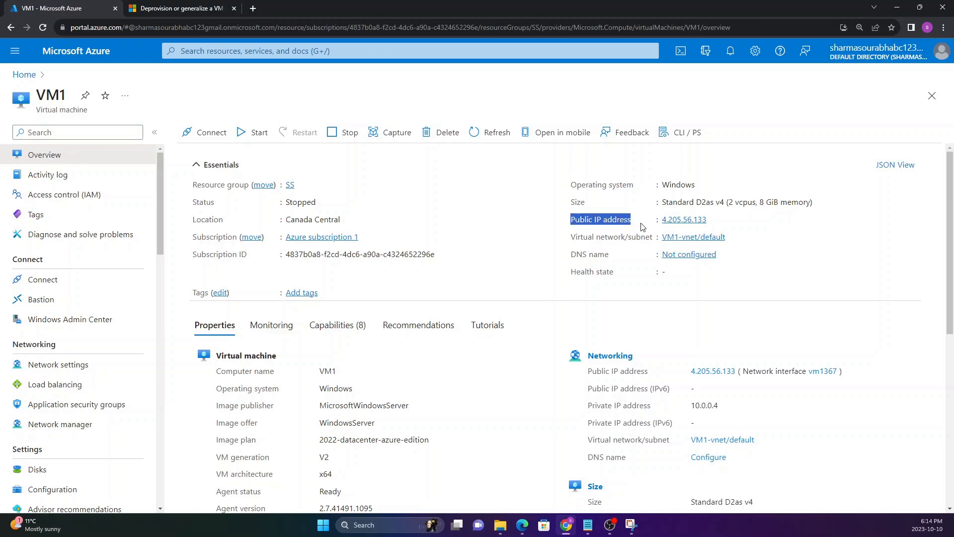
pyautogui.click(642, 227)
pyautogui.moveTo(718, 228)
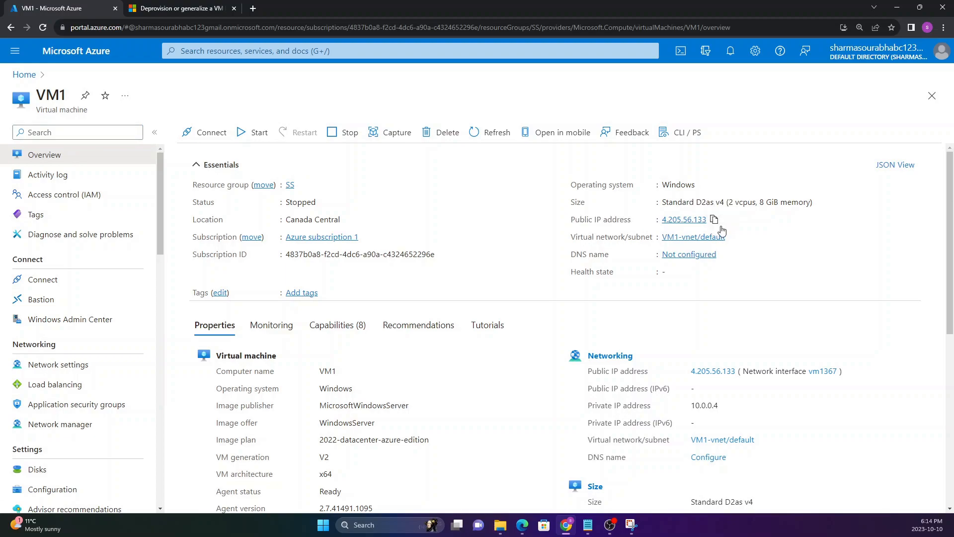
pyautogui.click(253, 7)
pyautogui.hotkey('ctrl', 'v')
pyautogui.write('\\default.html')
pyautogui.press('Return')
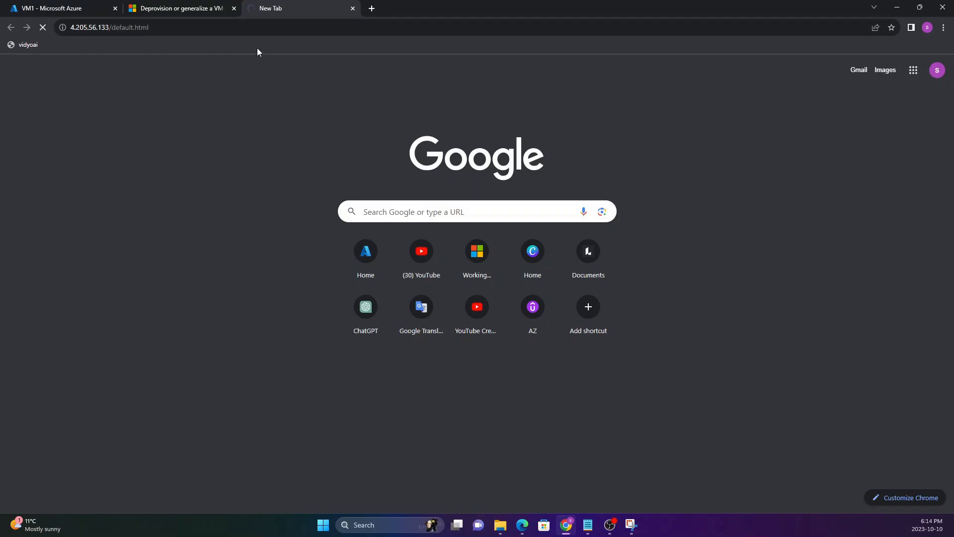
pyautogui.click(352, 10)
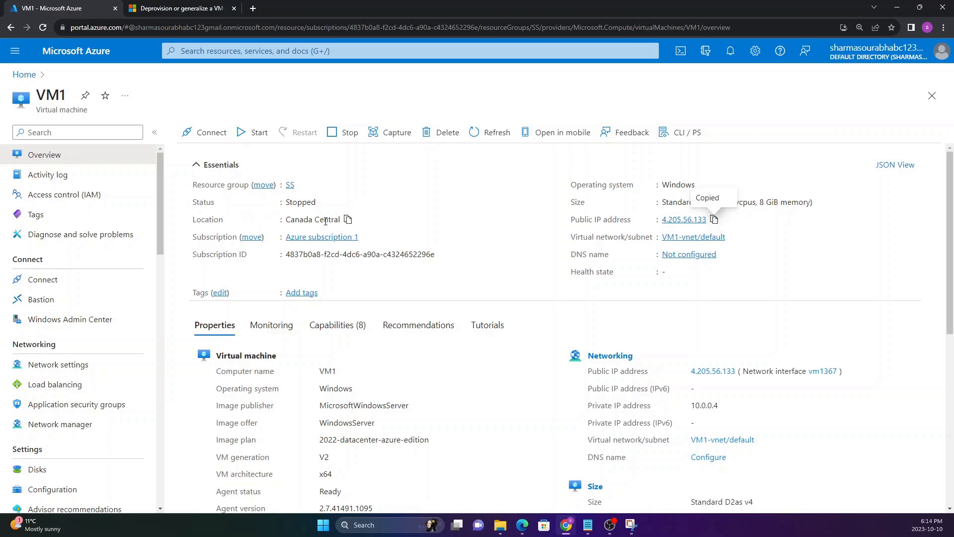
# Step: Start capturing an image of VM1, shared to a gallery as a VM image version, with IMAGEgallery as the target compute gallery
pyautogui.click(392, 133)
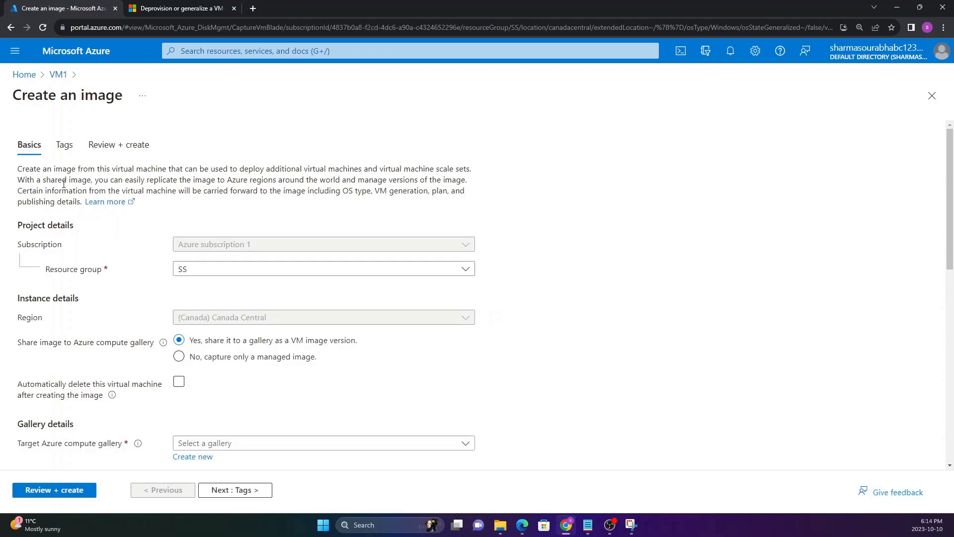
pyautogui.moveTo(20, 168); pyautogui.dragTo(63, 192)
pyautogui.click(65, 223)
pyautogui.scroll(-1, 75, 224)
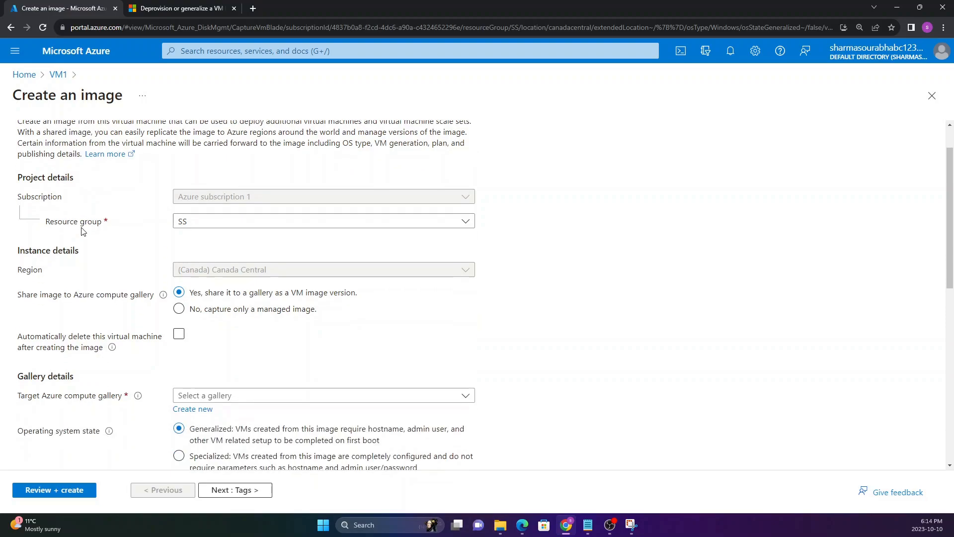
pyautogui.moveTo(18, 294); pyautogui.dragTo(153, 298)
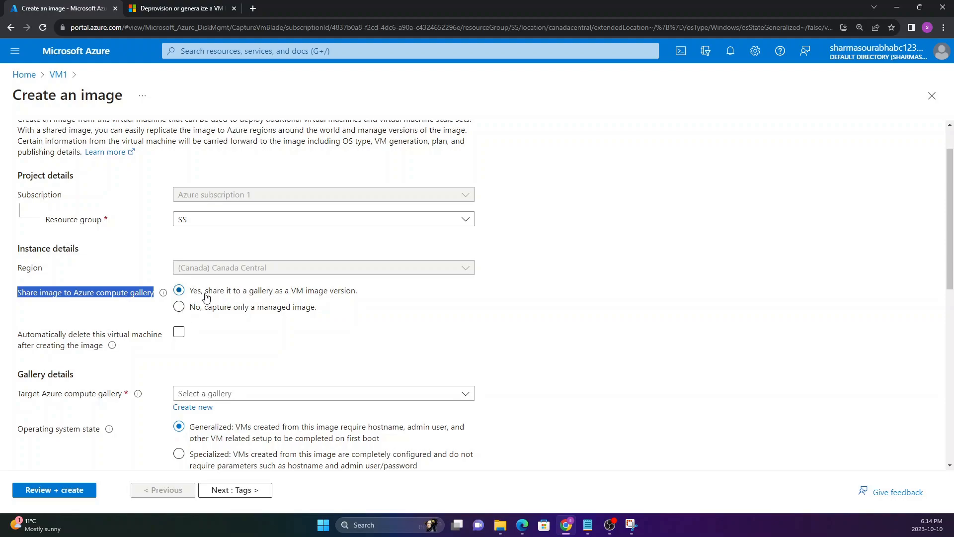
pyautogui.scroll(-3, 254, 328)
pyautogui.click(264, 247)
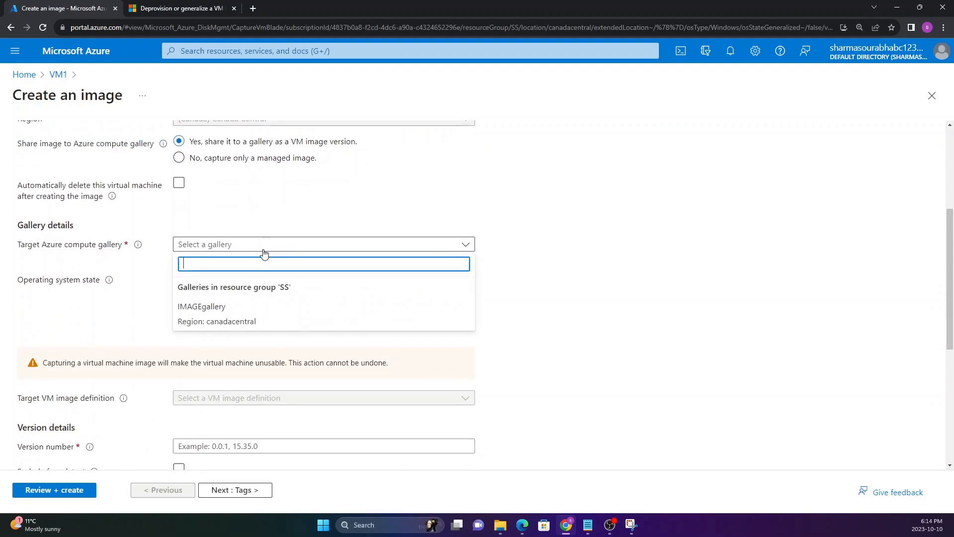
pyautogui.click(227, 317)
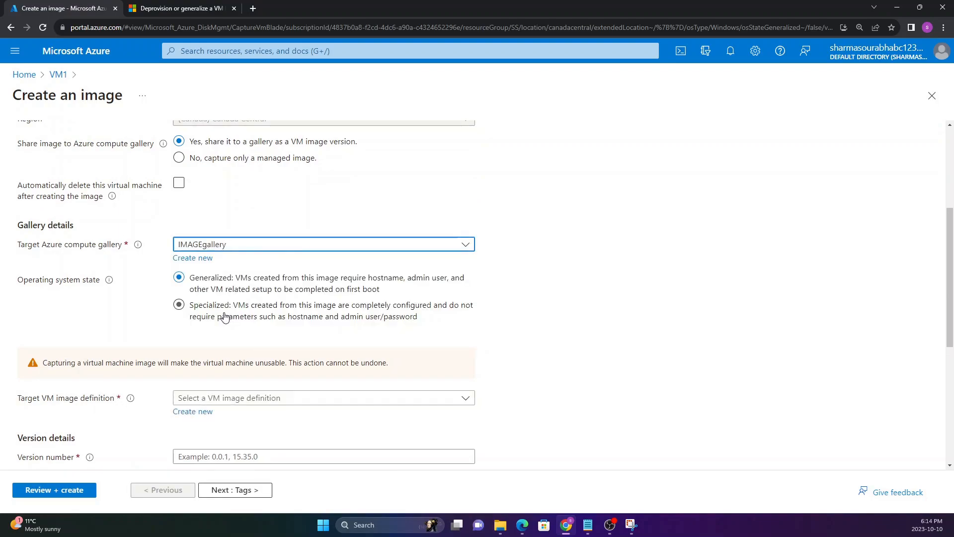
# Step: Compare the target VM image definitions offered for the Generalized and Specialized operating system states, returning the selection to Generalized
pyautogui.scroll(-1, 89, 304)
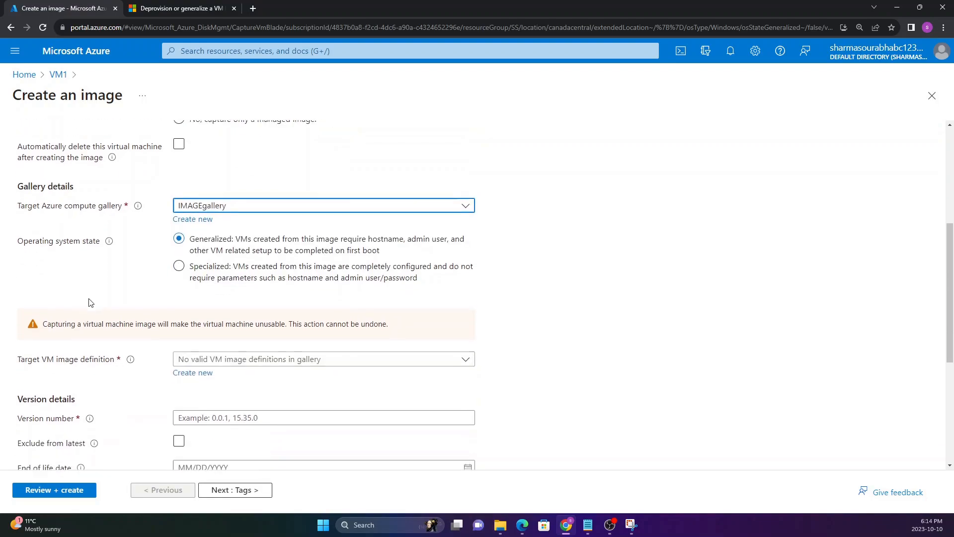
pyautogui.click(181, 256)
pyautogui.click(182, 229)
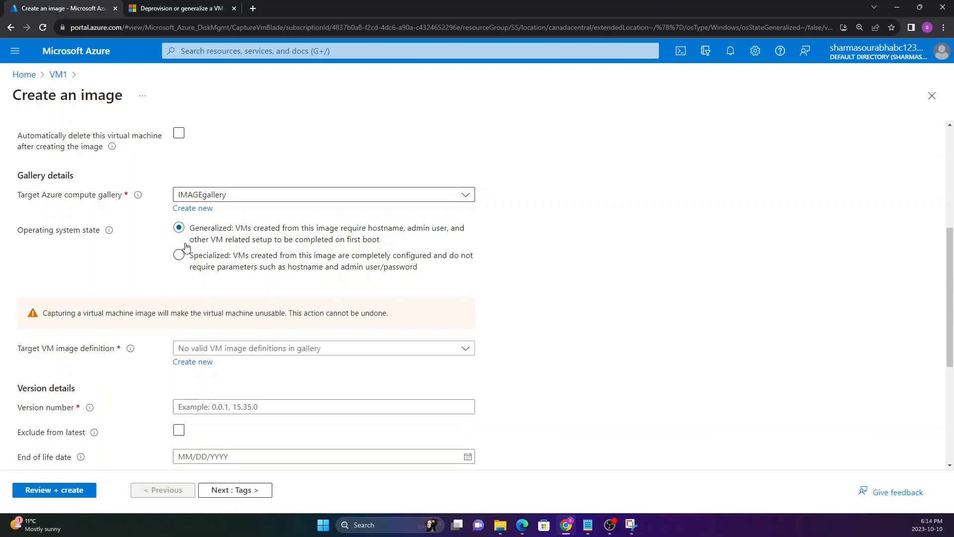
pyautogui.scroll(-1, 123, 342)
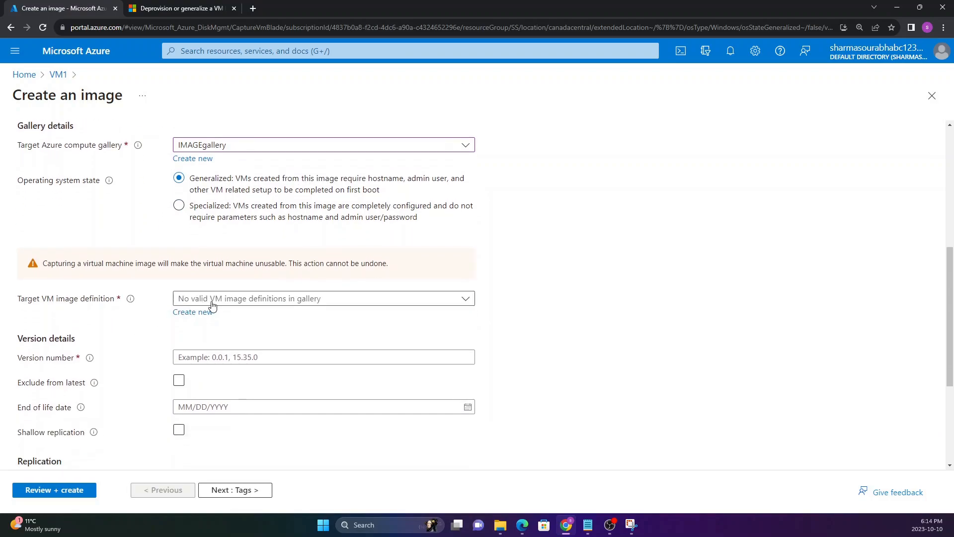
pyautogui.click(209, 303)
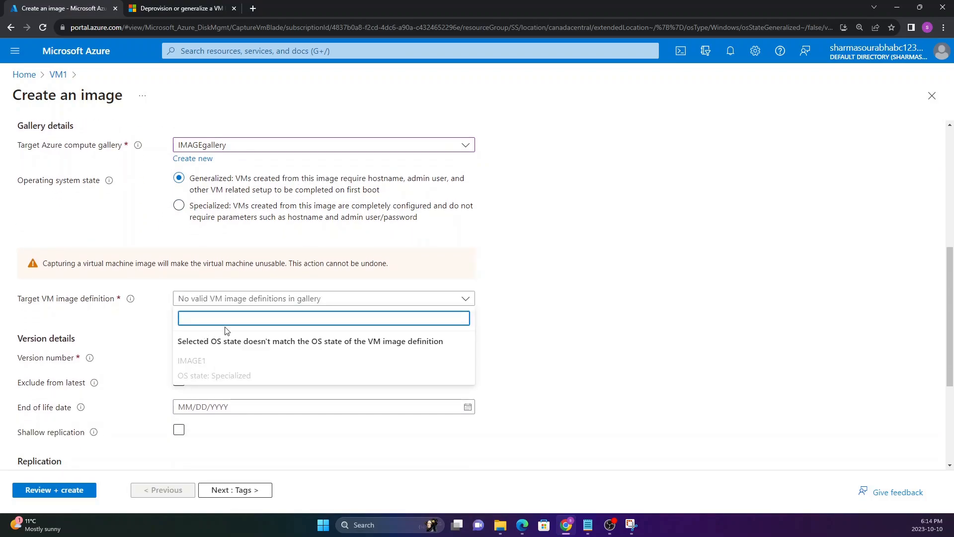
pyautogui.click(198, 212)
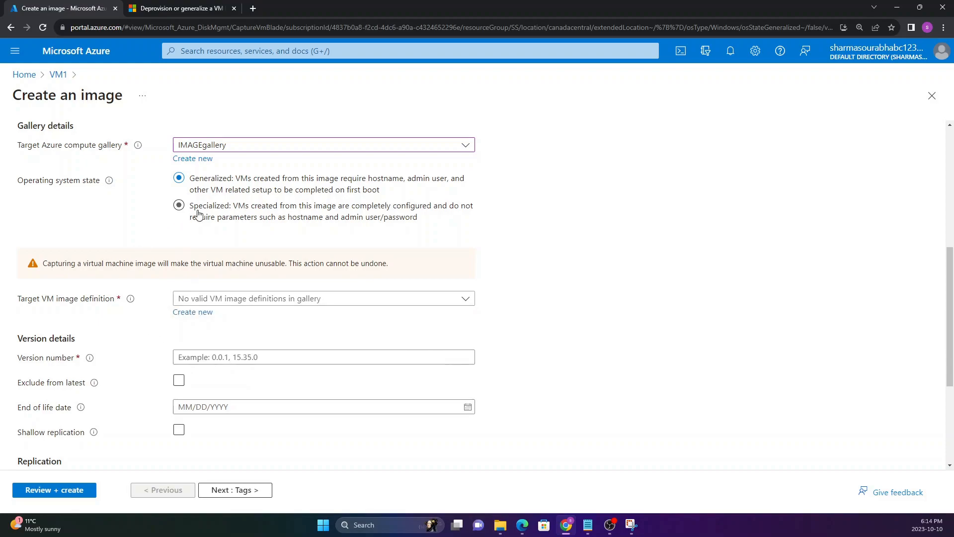
pyautogui.click(220, 245)
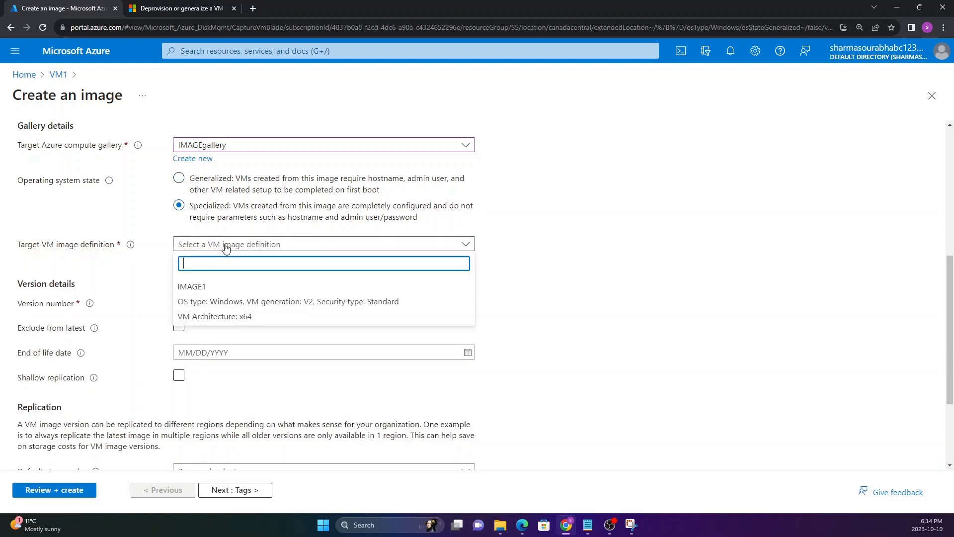
pyautogui.click(137, 270)
pyautogui.click(179, 178)
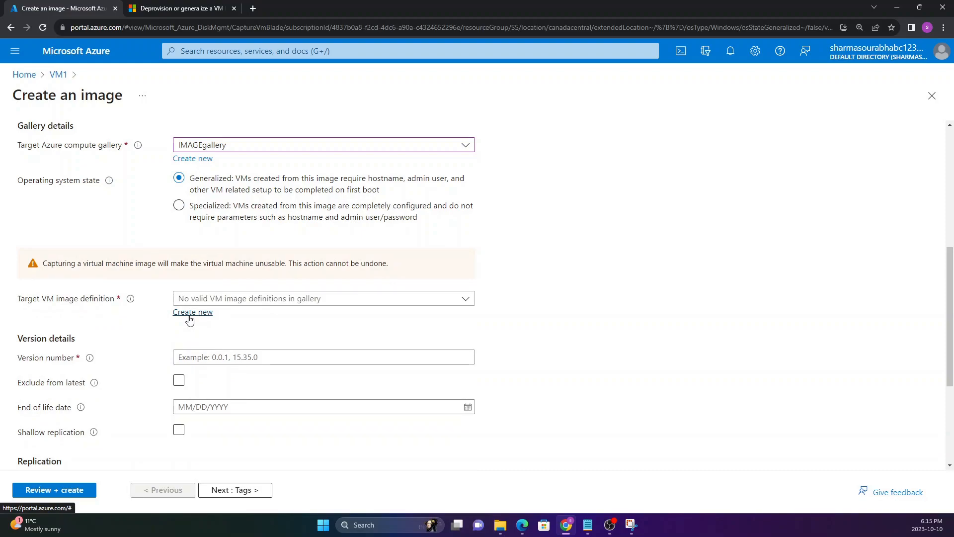
# Step: Add a new target VM image definition named generalizedvm and submit it with the prefilled publisher, offer and SKU
pyautogui.click(190, 317)
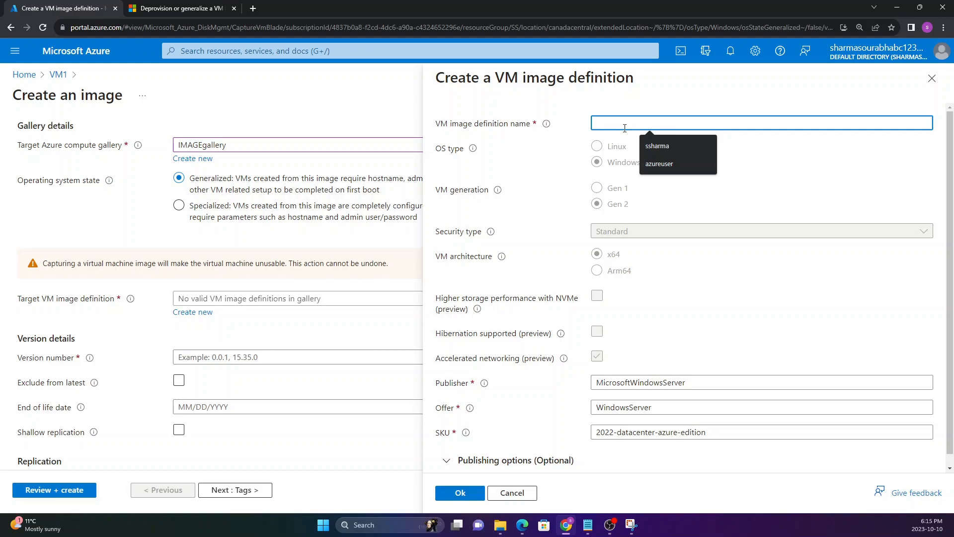
pyautogui.write('IM')
pyautogui.press('BackSpace')
pyautogui.press('BackSpace')
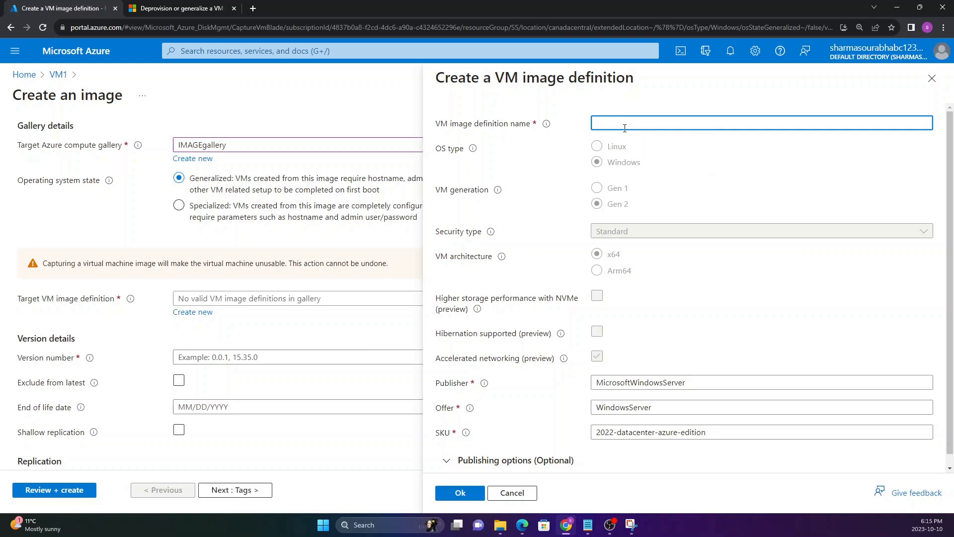
pyautogui.write('generalzi')
pyautogui.write('edvm')
pyautogui.scroll(-1, 673, 208)
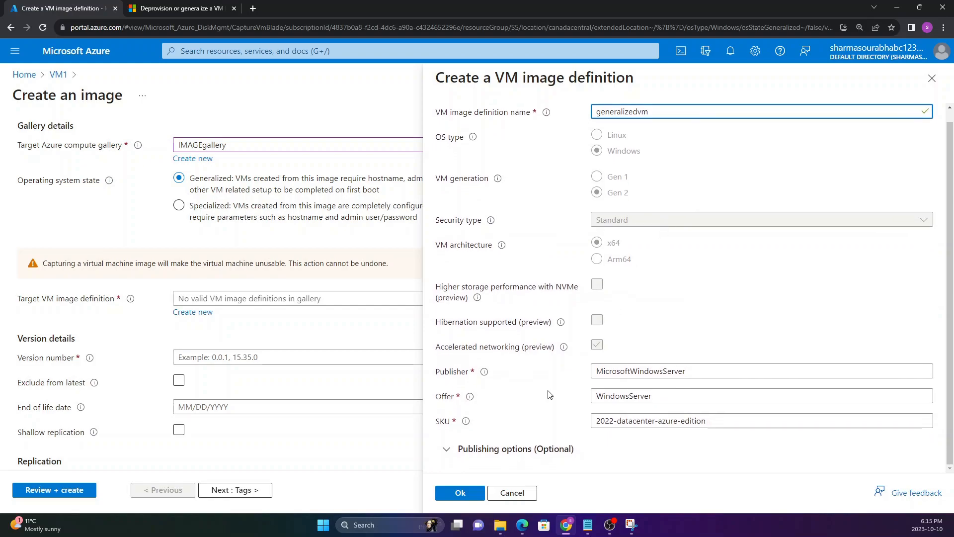
pyautogui.click(473, 492)
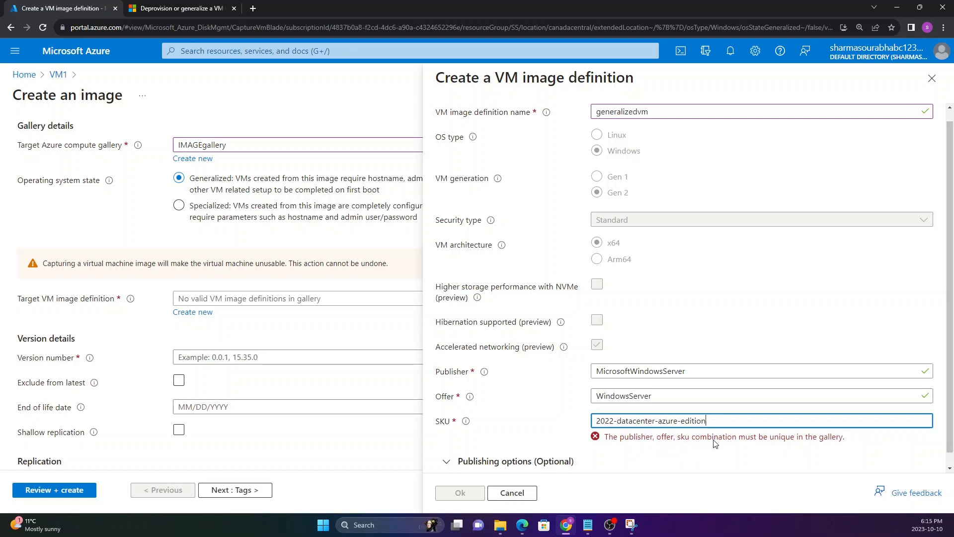
# Step: Shorten the image definition's SKU to 2022-datacenter-azure and confirm the definition
pyautogui.press('BackSpace')
pyautogui.press('BackSpace')
pyautogui.press('BackSpace')
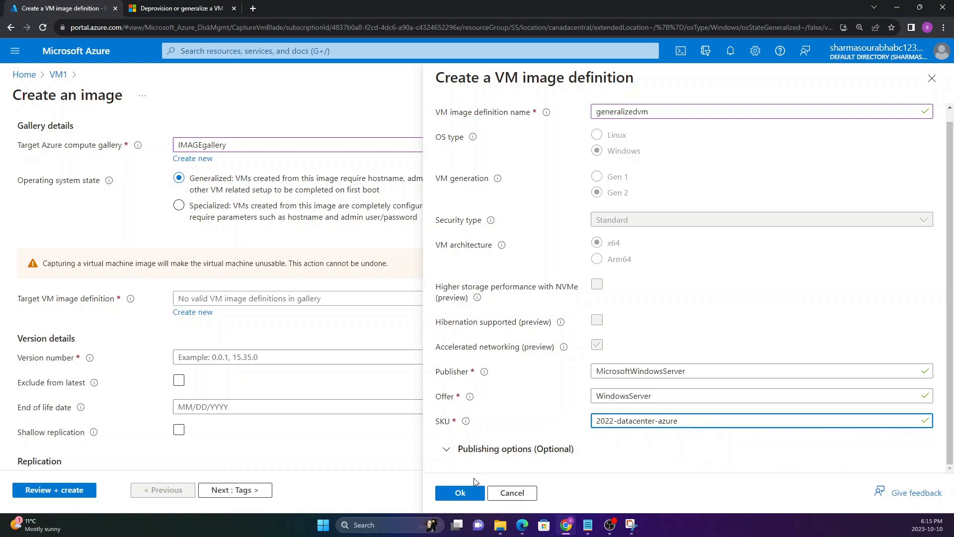
pyautogui.click(461, 493)
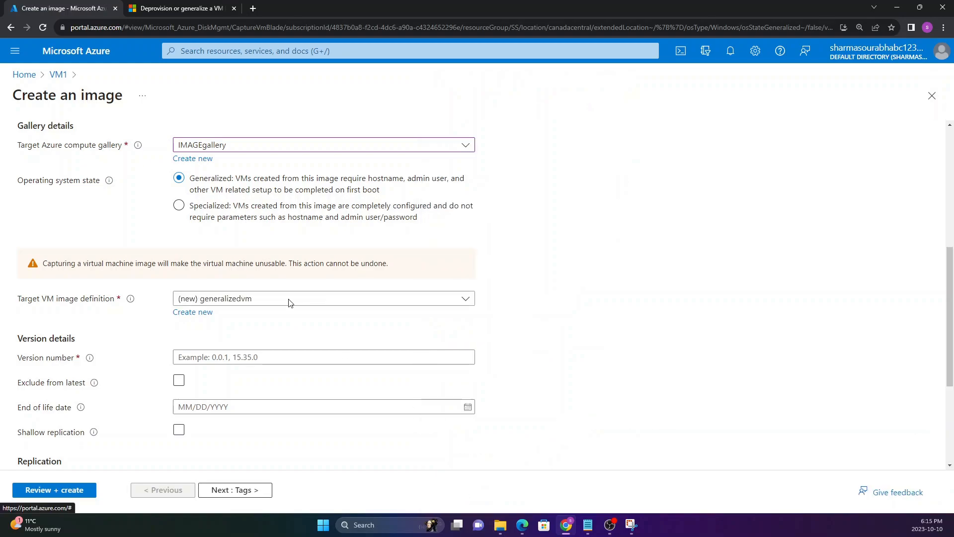
# Step: Set the image's version number to 0.0.1
pyautogui.moveTo(43, 265); pyautogui.dragTo(112, 267)
pyautogui.click(146, 265)
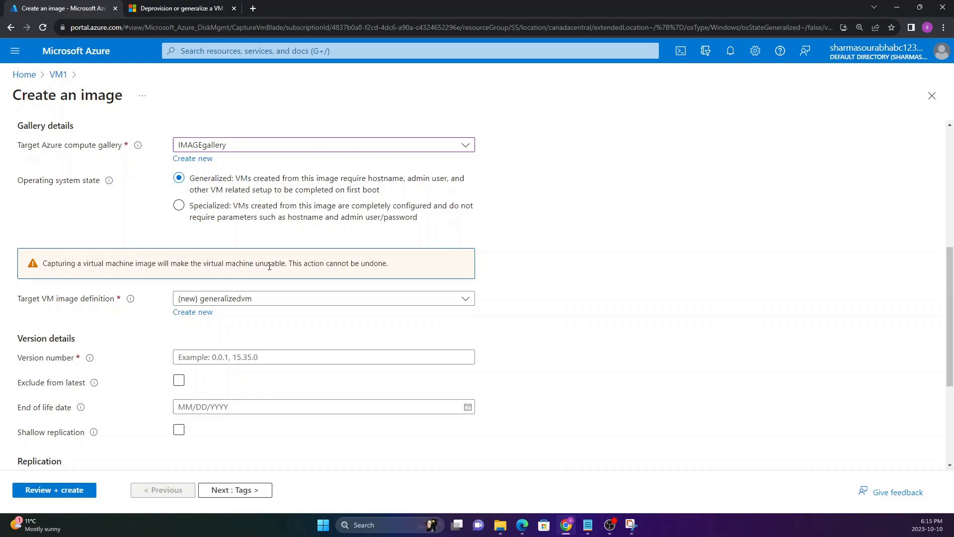
pyautogui.scroll(-1, 259, 288)
pyautogui.click(225, 307)
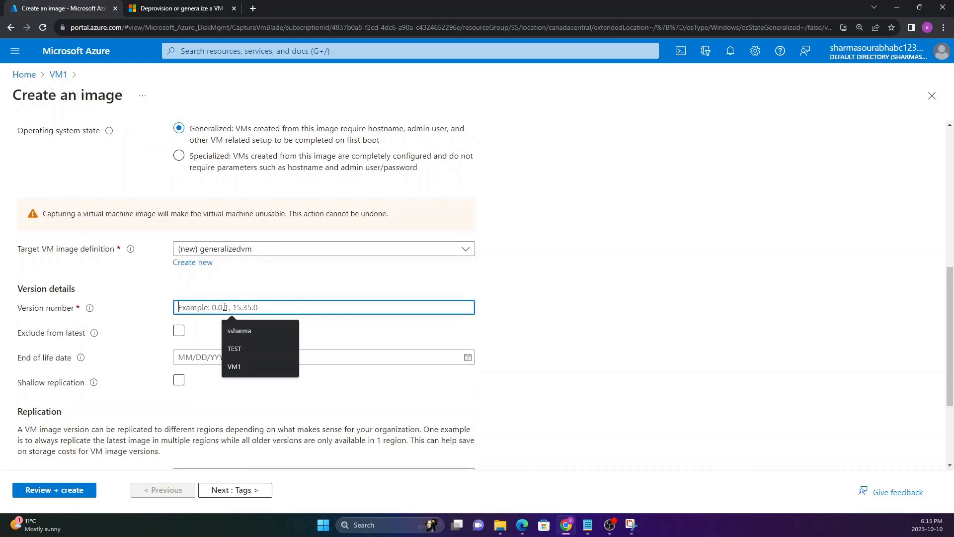
pyautogui.write('1.0')
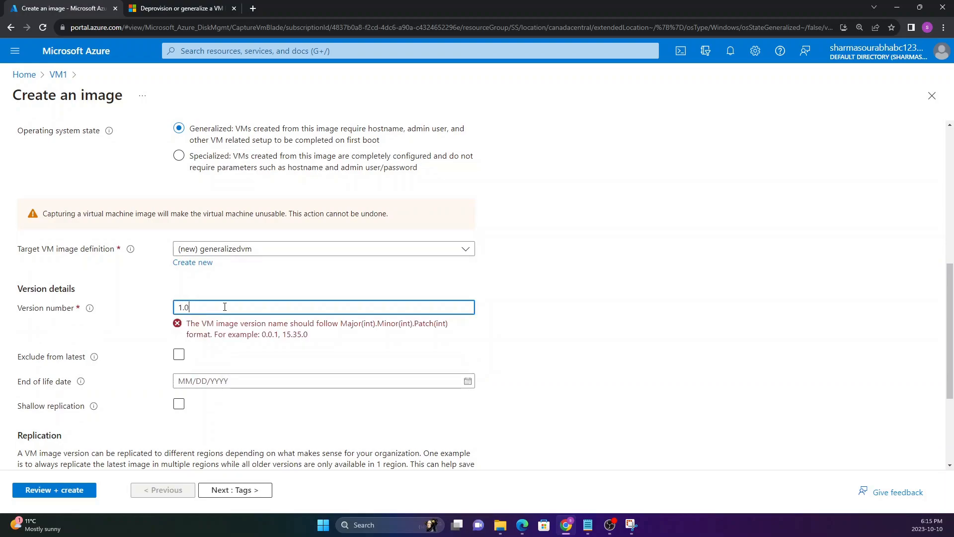
pyautogui.write('.0.1')
pyautogui.press('BackSpace')
pyautogui.press('BackSpace')
pyautogui.press('BackSpace')
pyautogui.press('BackSpace')
pyautogui.press('BackSpace')
pyautogui.press('BackSpace')
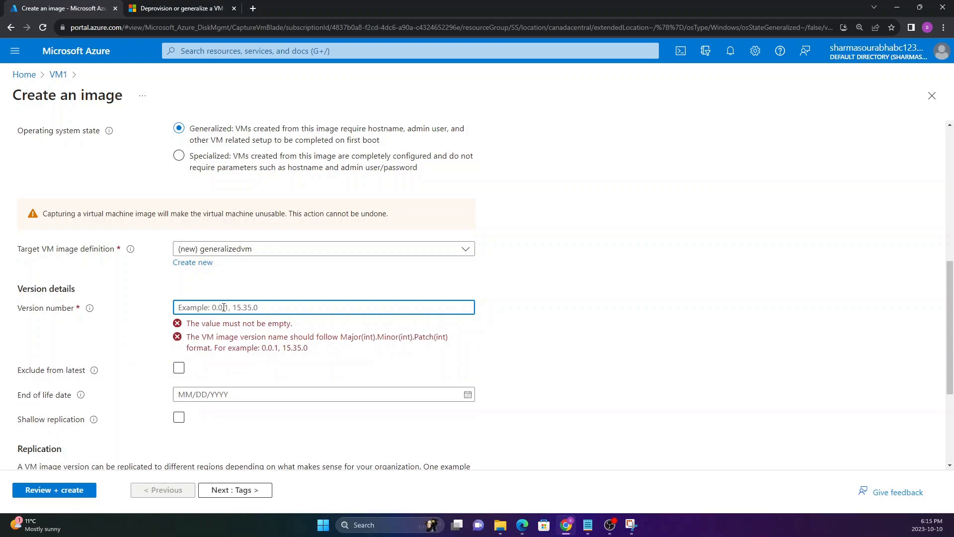
pyautogui.write('00.')
pyautogui.press('BackSpace')
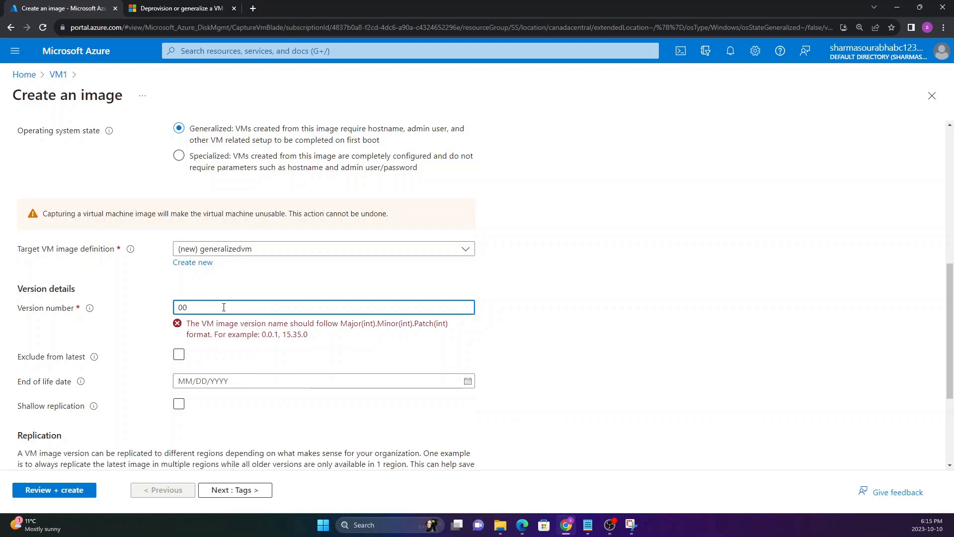
pyautogui.press('BackSpace')
pyautogui.write('.0.1')
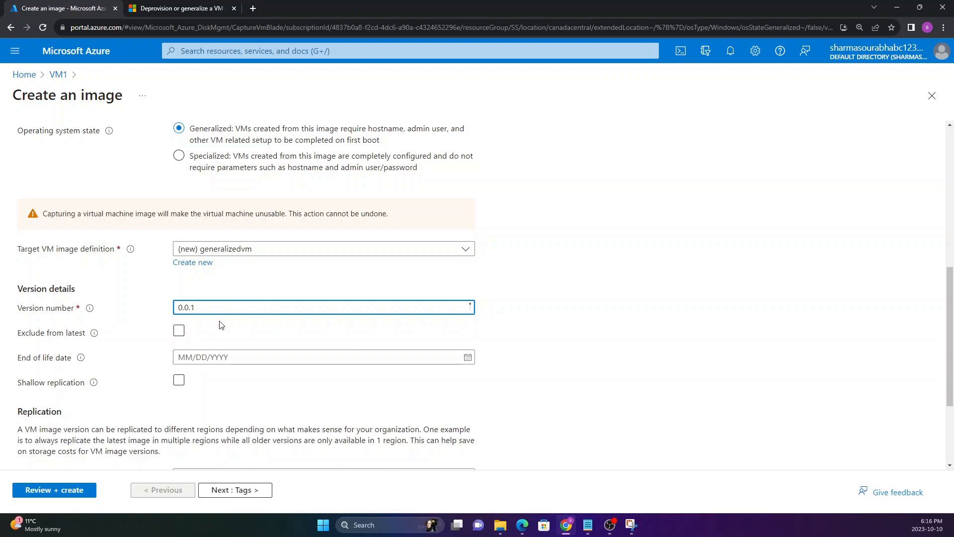
# Step: Keep the default replication settings, skip the tags, and create the image from the final review
pyautogui.scroll(-1, 102, 326)
pyautogui.scroll(-2, 102, 326)
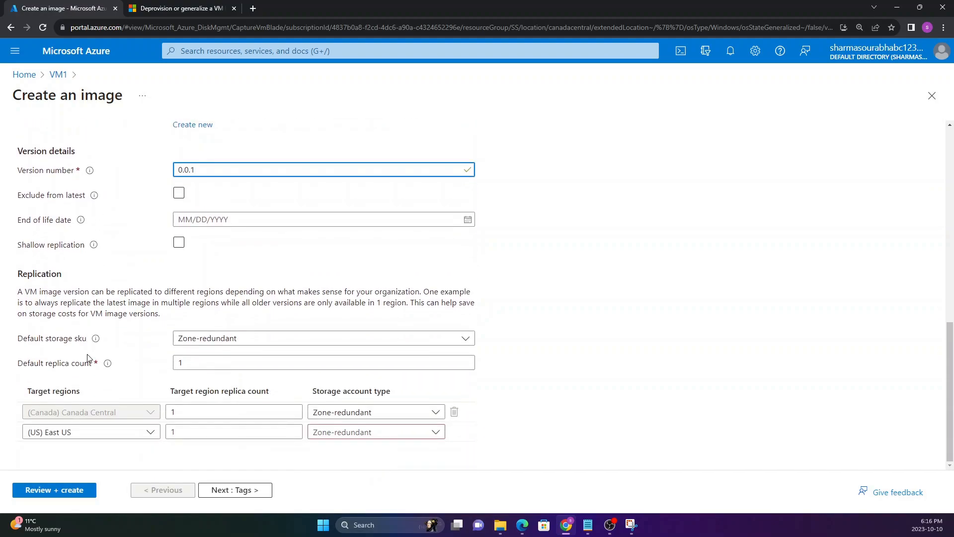
pyautogui.click(241, 491)
pyautogui.click(241, 491)
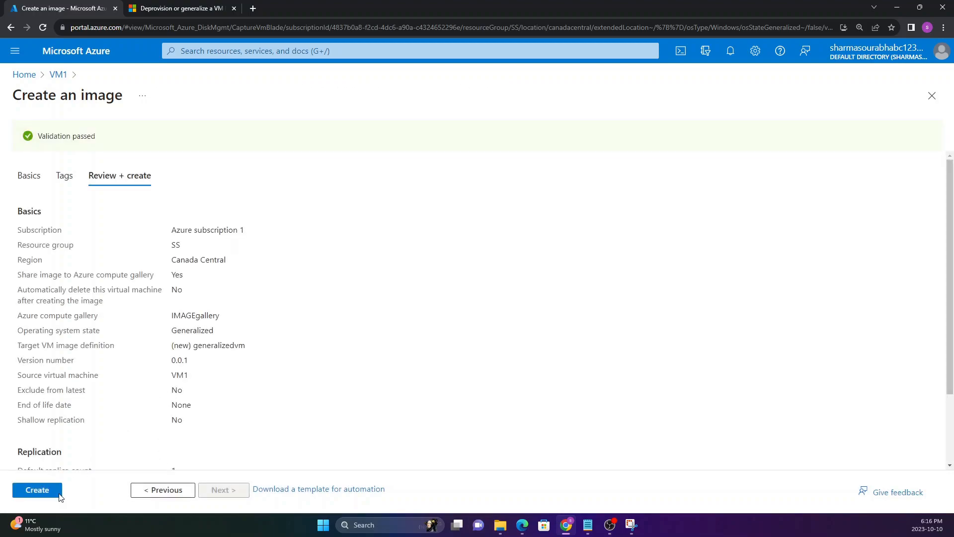
pyautogui.click(50, 492)
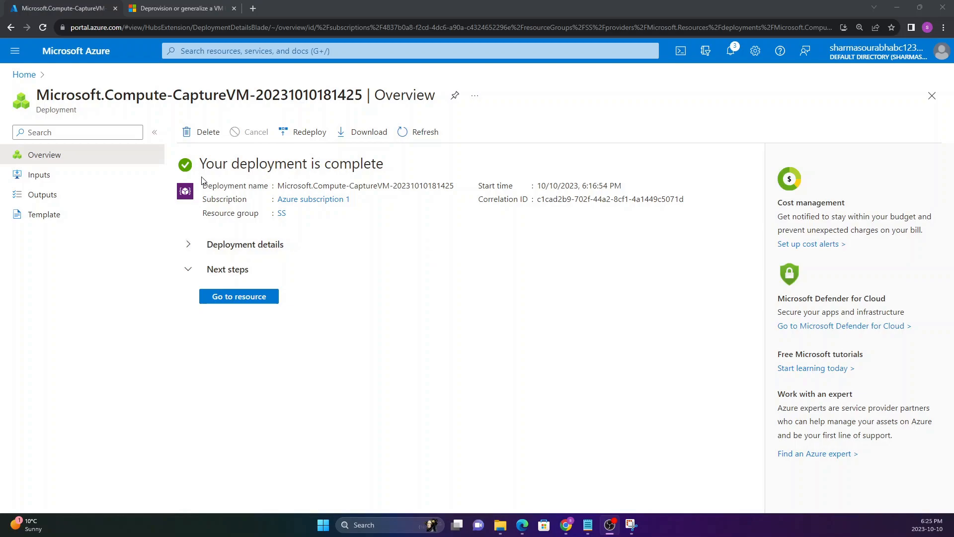
# Step: Open the deployed image version resource from the completed deployment's overview
pyautogui.moveTo(201, 165); pyautogui.dragTo(396, 163)
pyautogui.click(356, 201)
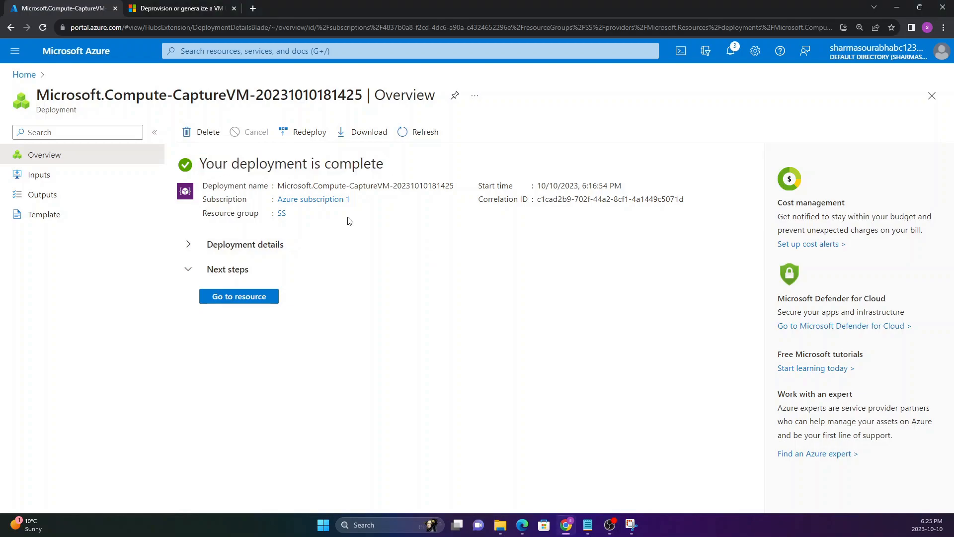
pyautogui.click(246, 301)
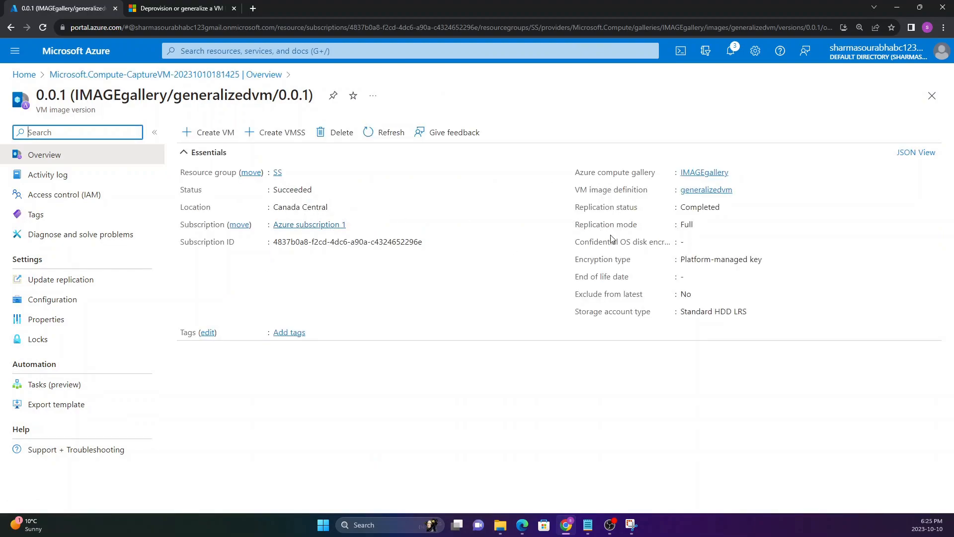
pyautogui.click(214, 113)
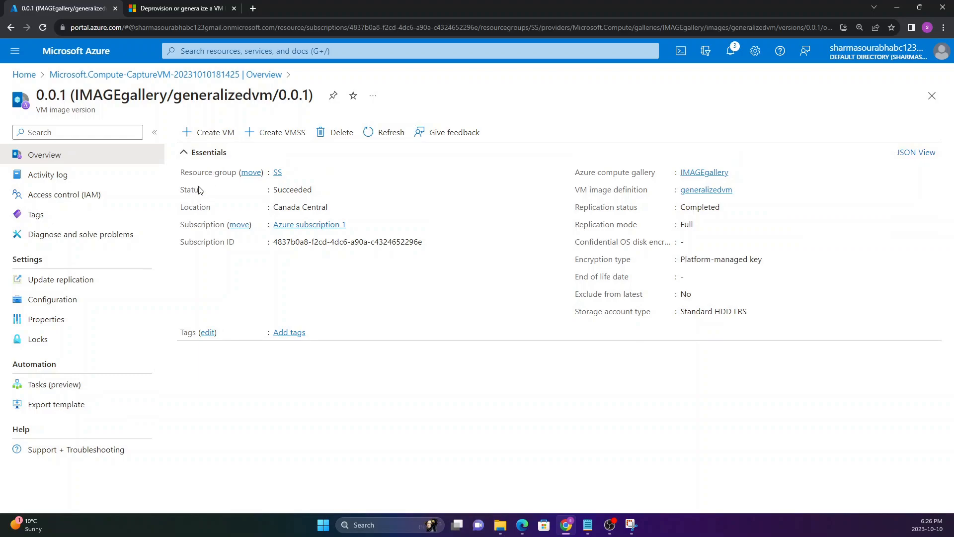
# Step: Start creating a virtual machine from the generalizedvm 0.0.1 image version and name it VM2
pyautogui.click(215, 137)
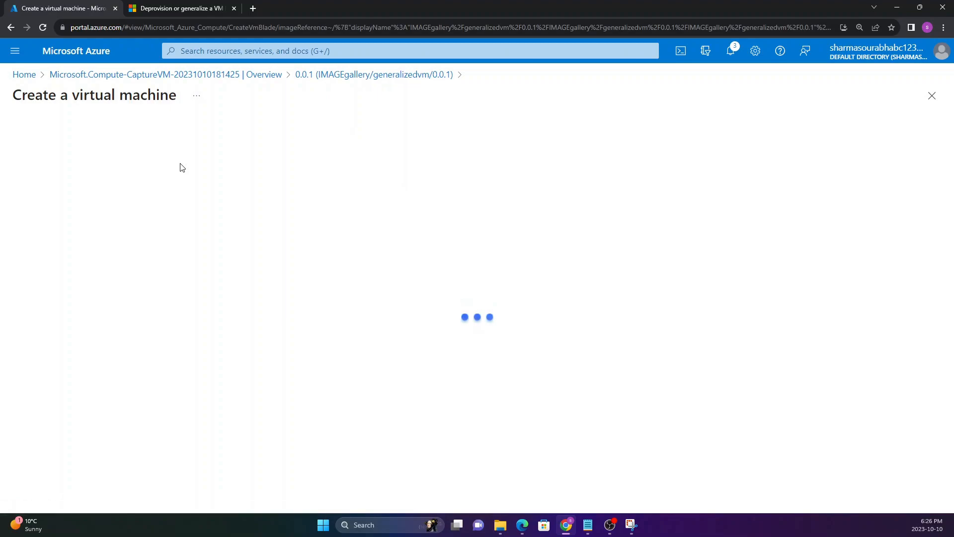
pyautogui.scroll(-2, 179, 209)
pyautogui.click(183, 251)
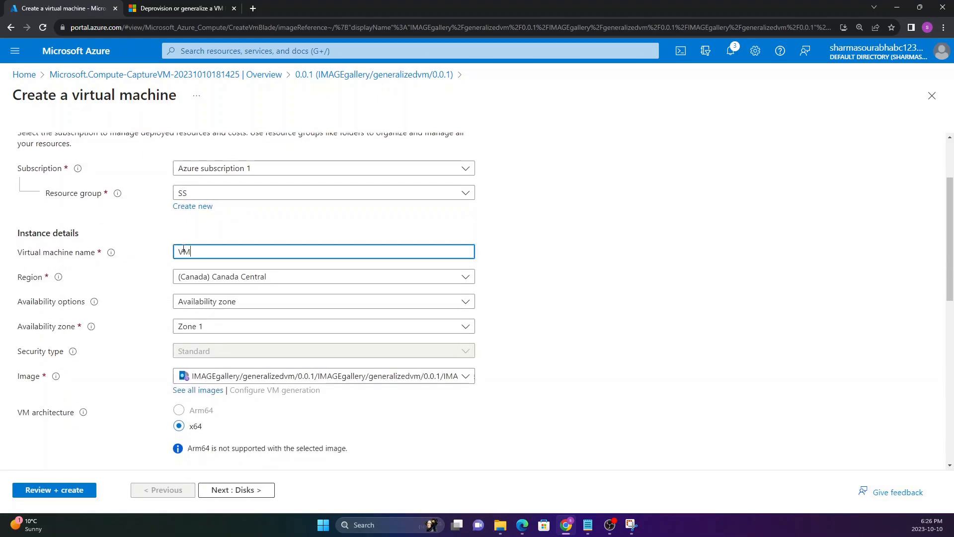
pyautogui.moveTo(197, 252); pyautogui.dragTo(166, 254)
pyautogui.click(166, 257)
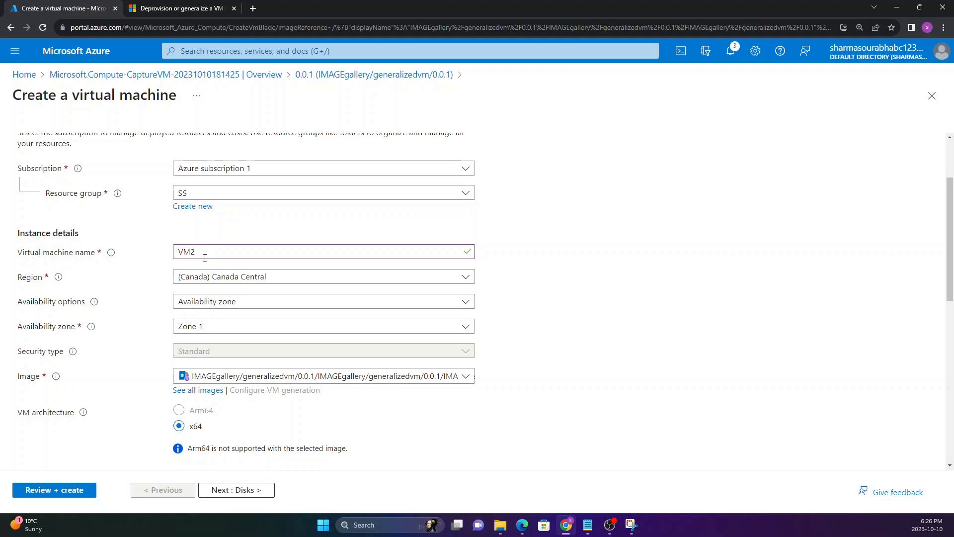
# Step: Set VM2's availability options to No infrastructure redundancy required
pyautogui.moveTo(201, 252); pyautogui.dragTo(175, 255)
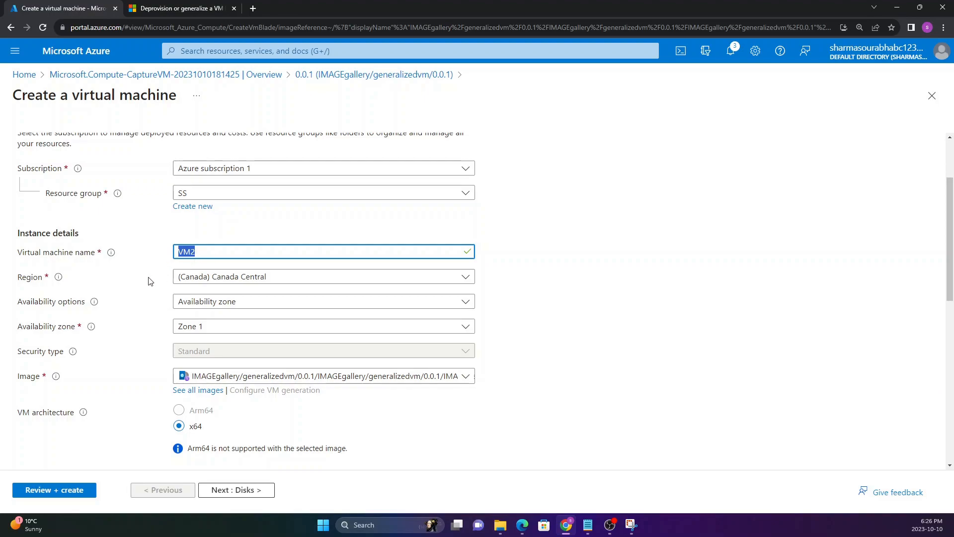
pyautogui.scroll(-1, 151, 277)
pyautogui.click(213, 252)
pyautogui.click(211, 269)
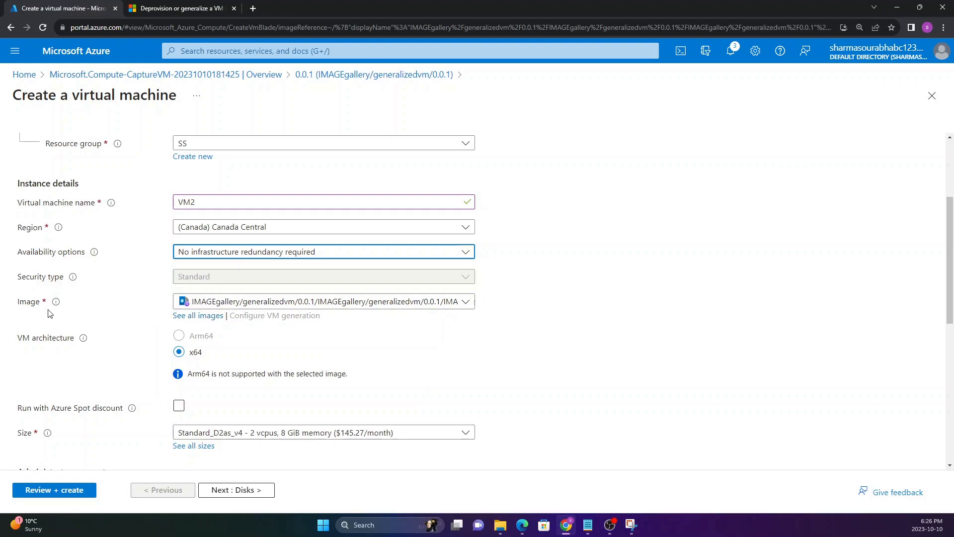
# Step: Enter the administrator account's username for VM2
pyautogui.scroll(-4, 134, 314)
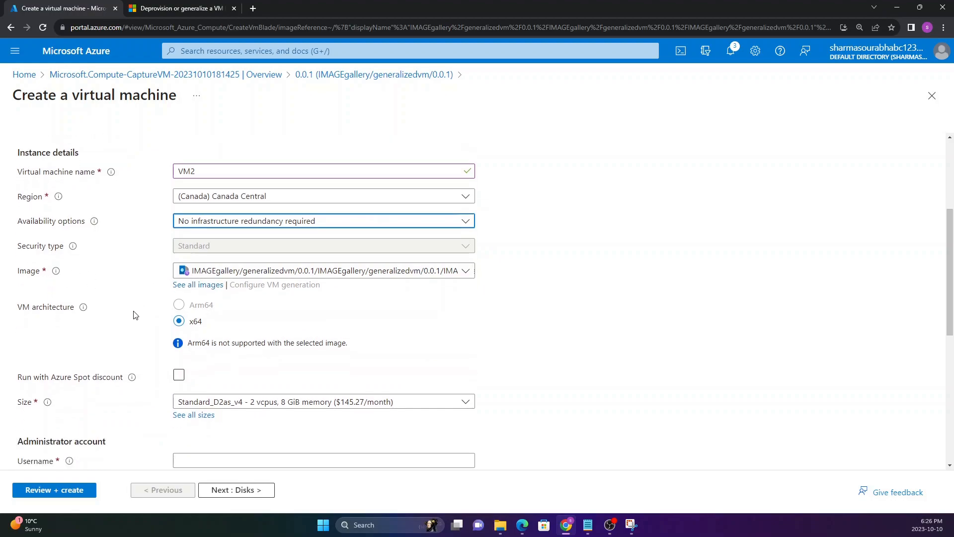
pyautogui.moveTo(18, 277); pyautogui.dragTo(111, 340)
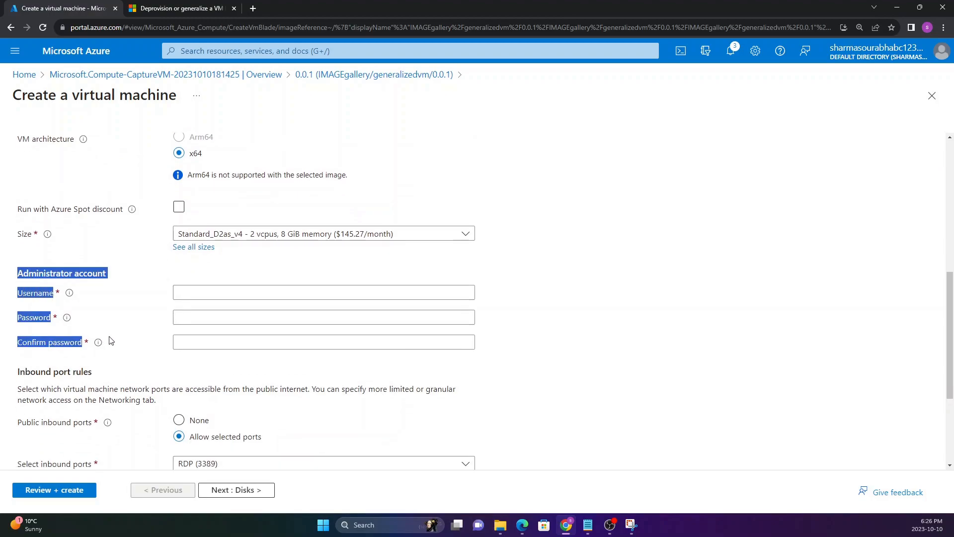
pyautogui.click(70, 342)
pyautogui.moveTo(17, 271); pyautogui.dragTo(135, 350)
pyautogui.click(190, 291)
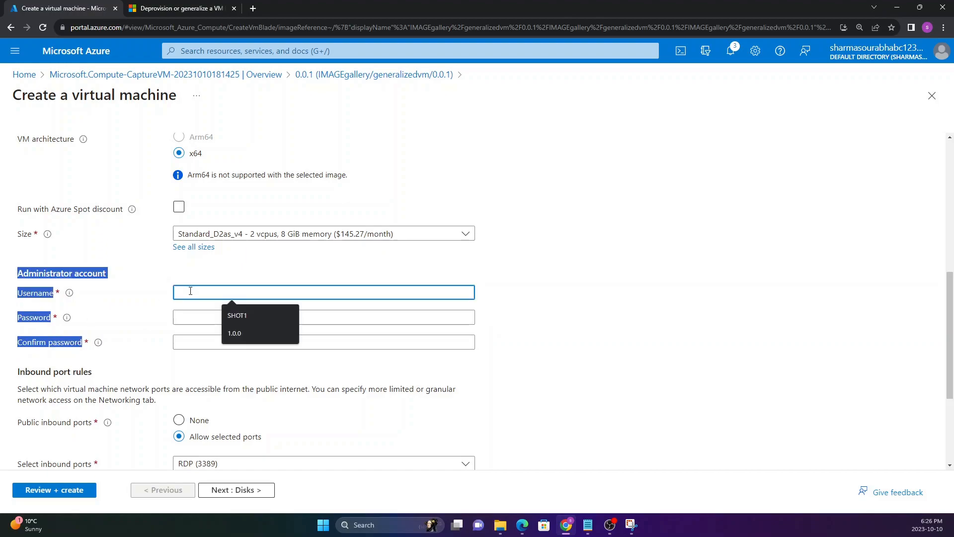
pyautogui.click(48, 293)
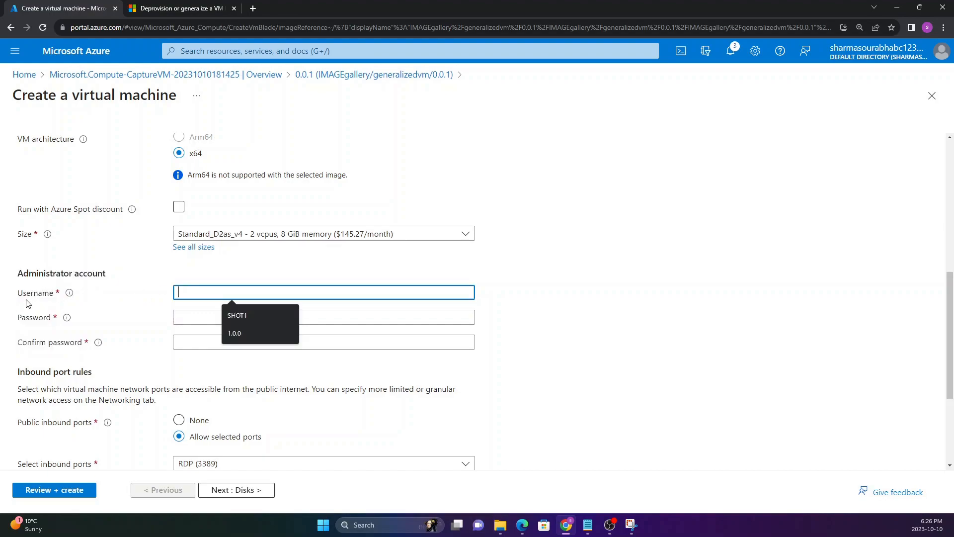
pyautogui.write('ssharma')
pyautogui.press('Tab')
# Step: Enter the administrator account's password for VM2 and repeat it in the confirmation field
pyautogui.write('••••••••')
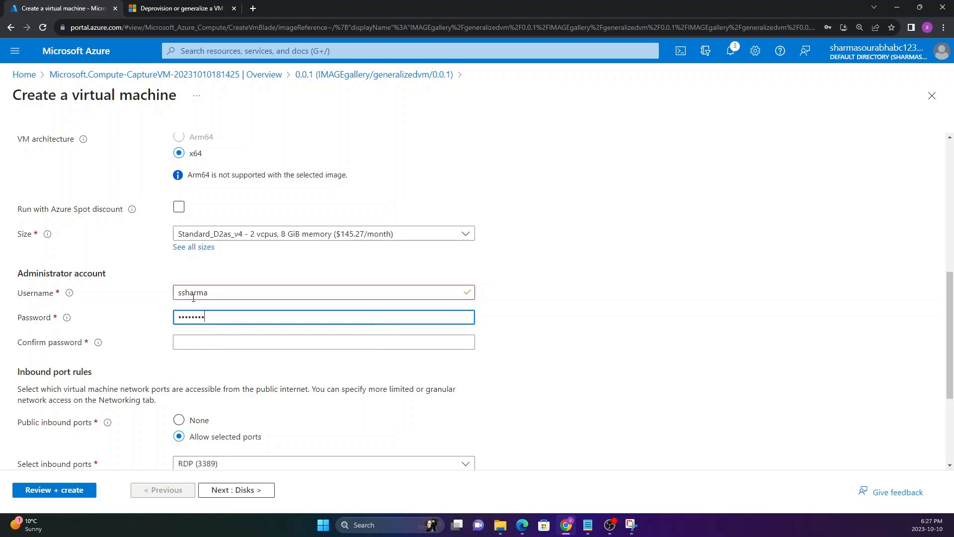
pyautogui.write('••••')
pyautogui.press('Tab')
pyautogui.write('••••••••')
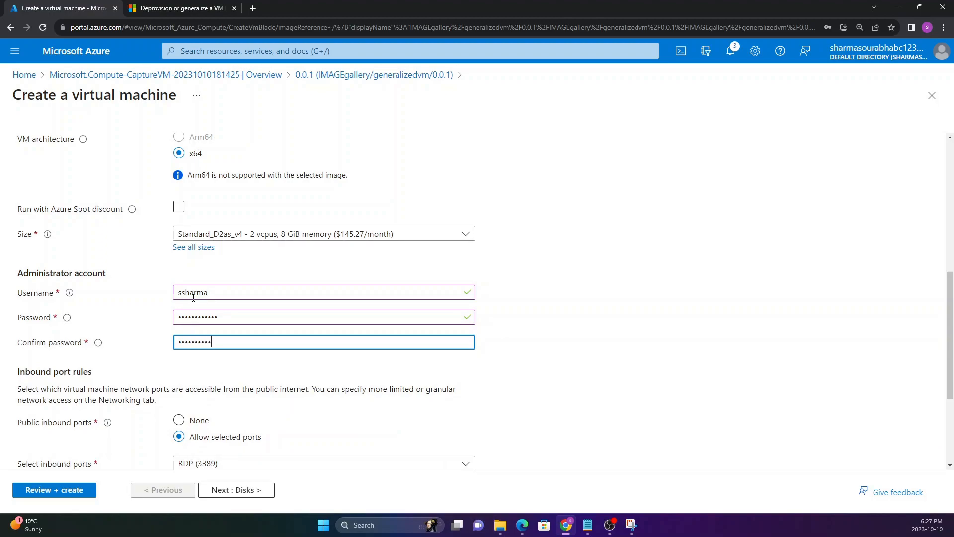
# Step: Add HTTP (80) to VM2's allowed public inbound ports alongside RDP (3389)
pyautogui.scroll(-2, 164, 343)
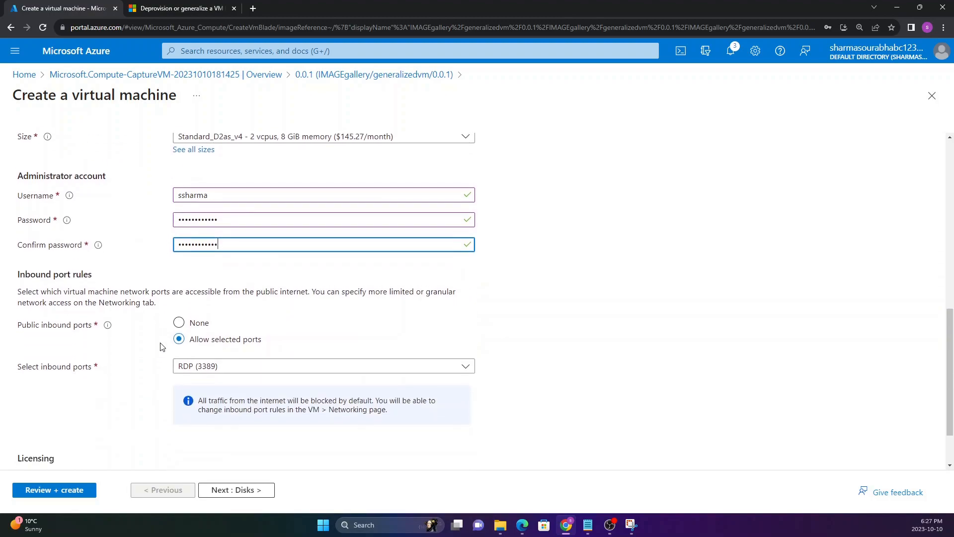
pyautogui.click(183, 363)
pyautogui.click(194, 382)
pyautogui.click(136, 359)
# Step: Set VM2's license type to Windows server and review the basic settings
pyautogui.scroll(-2, 134, 358)
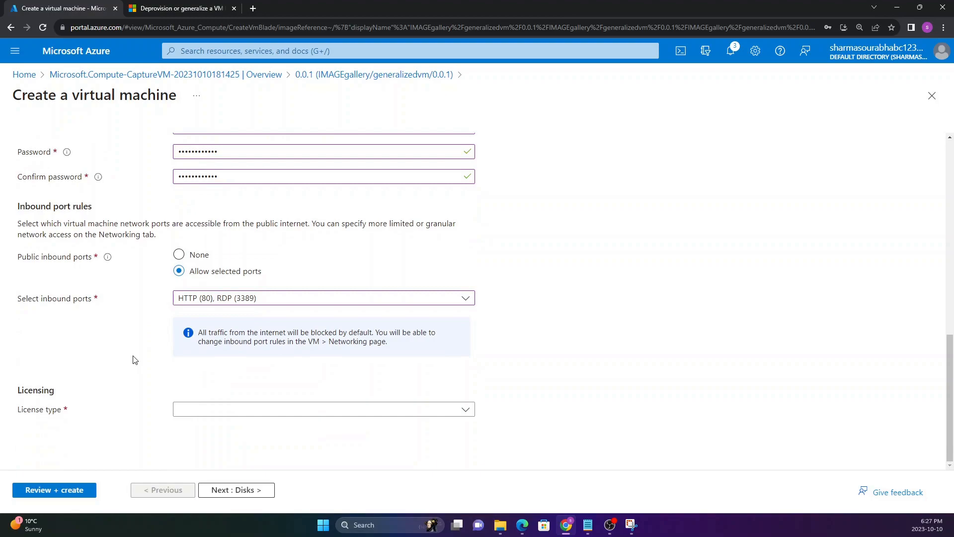
pyautogui.click(189, 409)
pyautogui.click(191, 426)
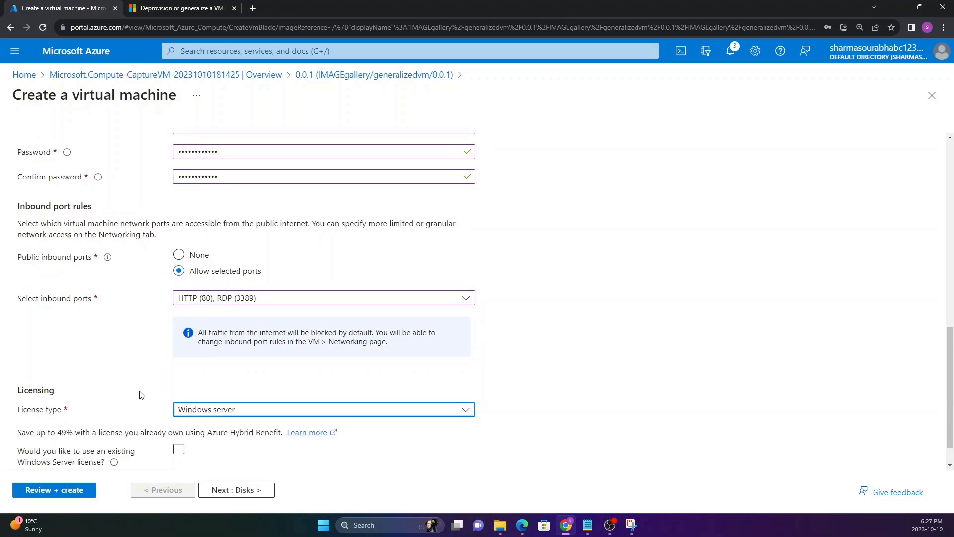
pyautogui.scroll(2, 185, 350)
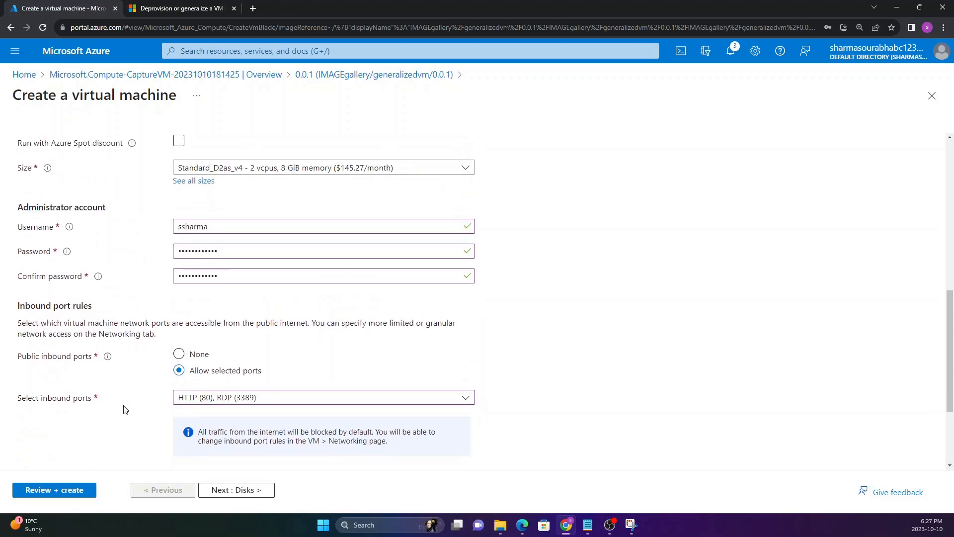
pyautogui.scroll(-1, 125, 410)
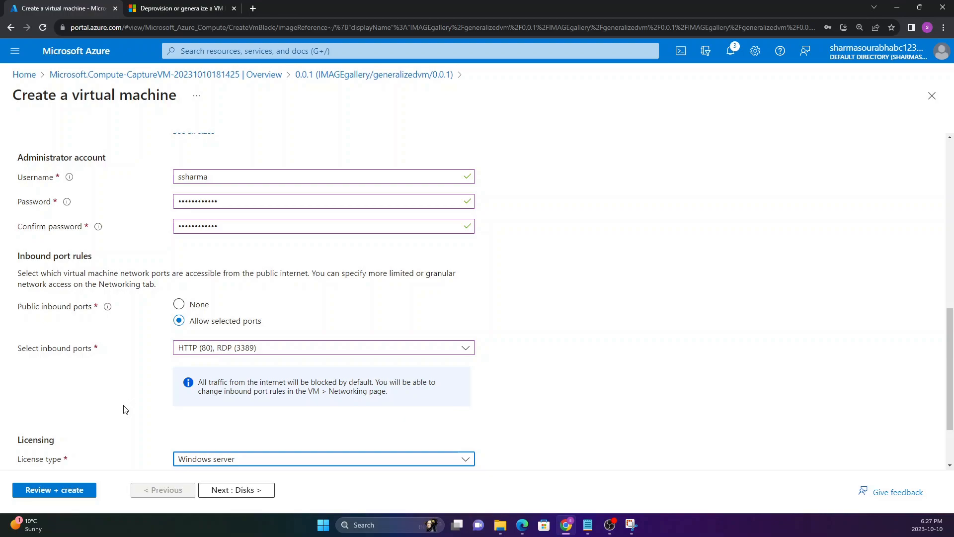
# Step: Keep the default disk, networking and management settings, and create VM2 from the final review
pyautogui.click(219, 496)
pyautogui.click(248, 489)
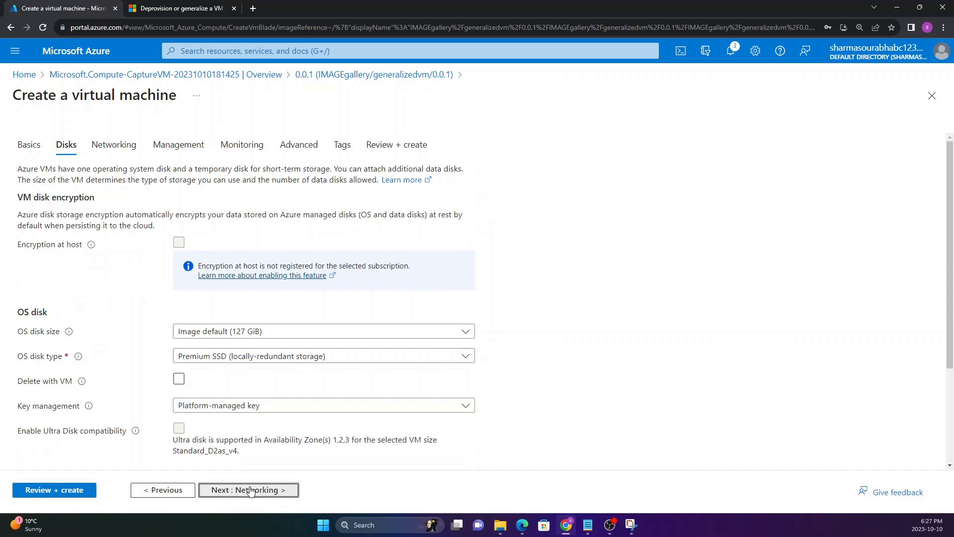
pyautogui.click(243, 491)
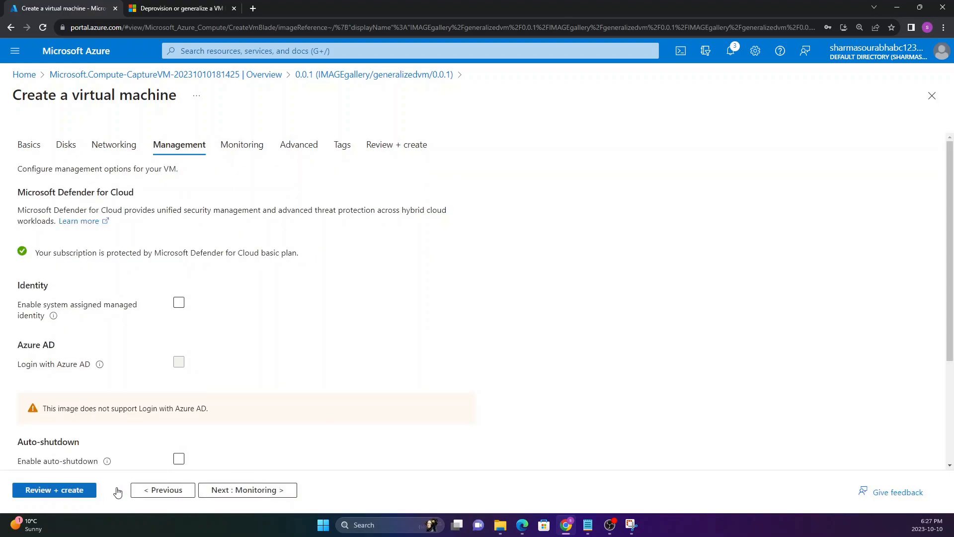
pyautogui.click(65, 492)
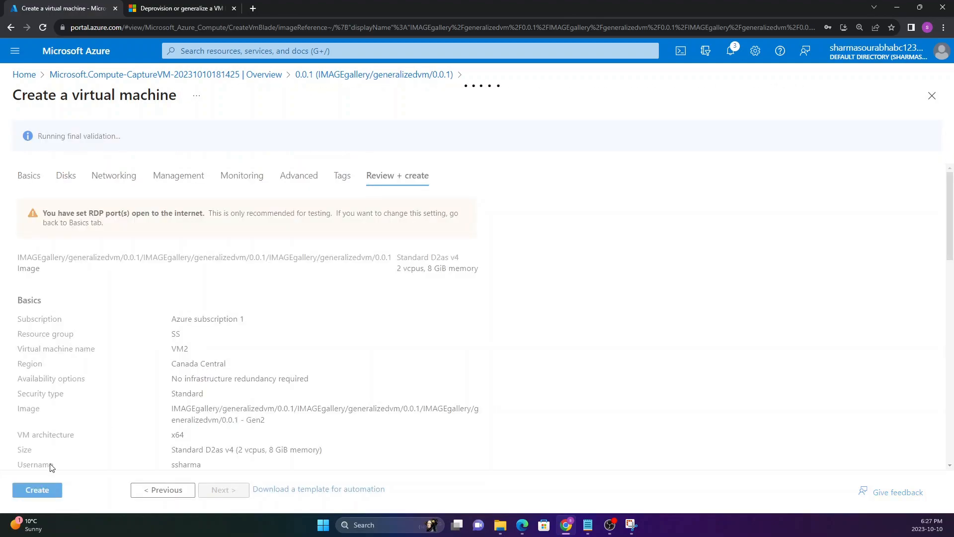
pyautogui.click(39, 491)
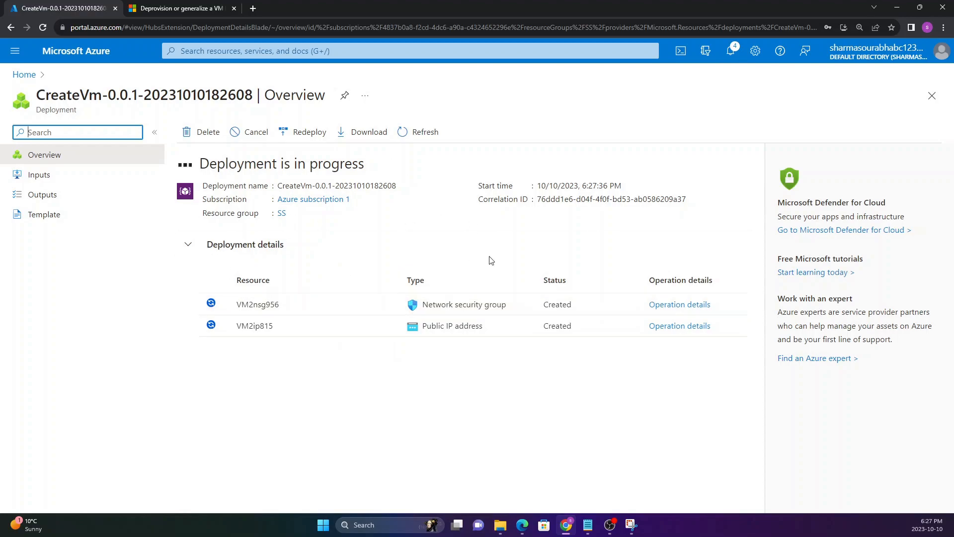
# Step: Open VM1's overview from the virtual machines list and check the portal's deployment notifications
pyautogui.click(24, 75)
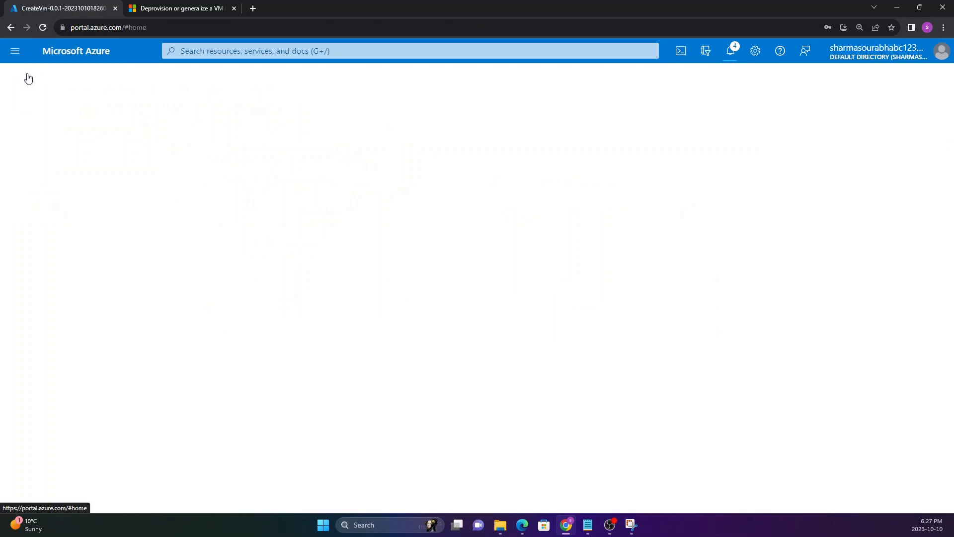
pyautogui.click(232, 144)
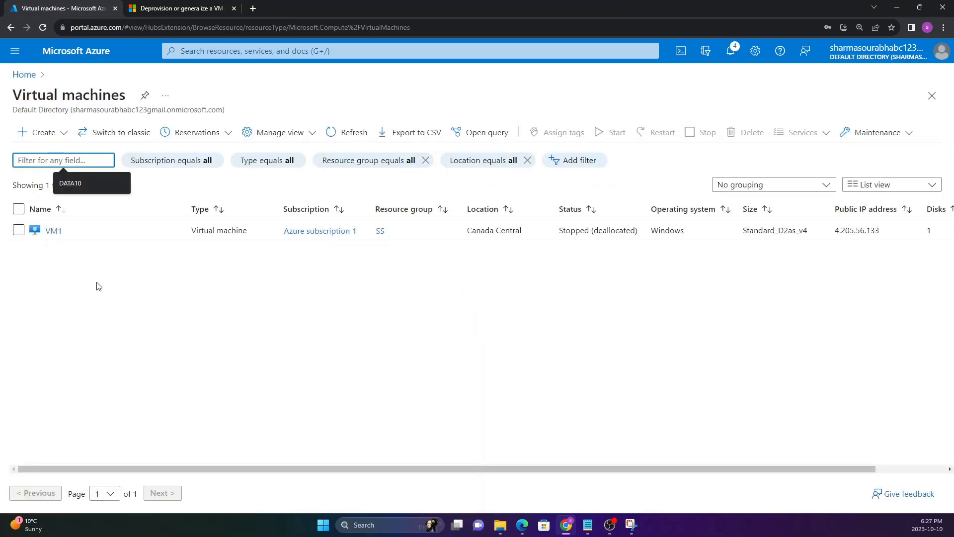
pyautogui.click(53, 231)
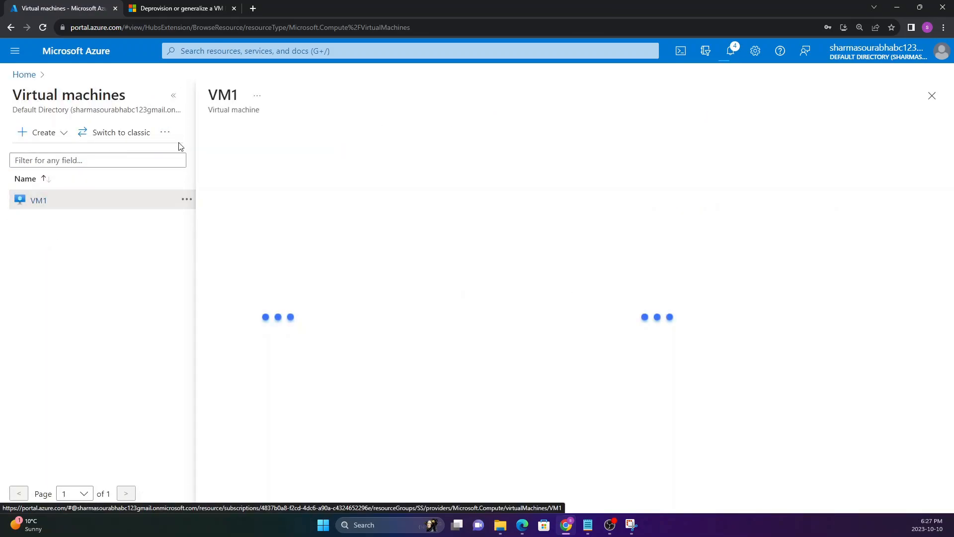
pyautogui.click(174, 96)
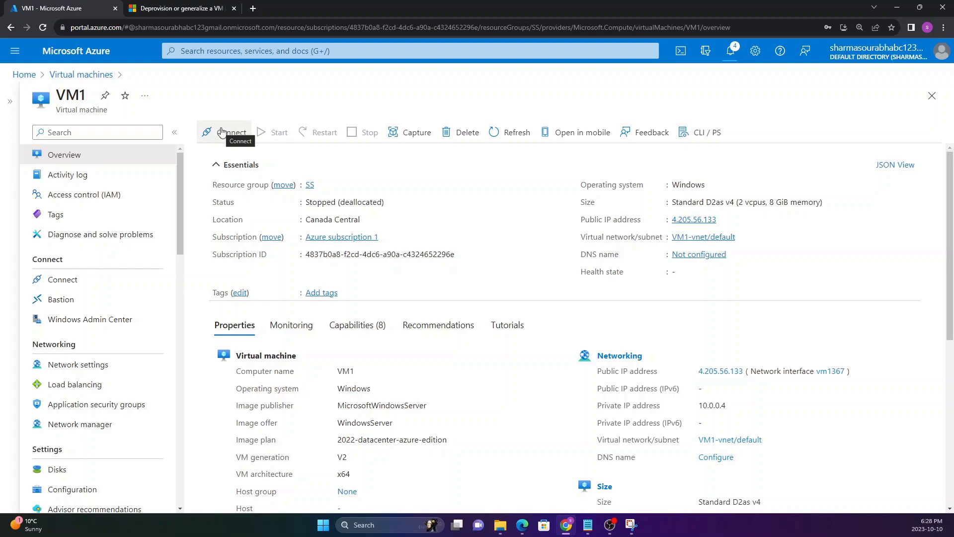
pyautogui.moveTo(45, 96); pyautogui.dragTo(72, 96)
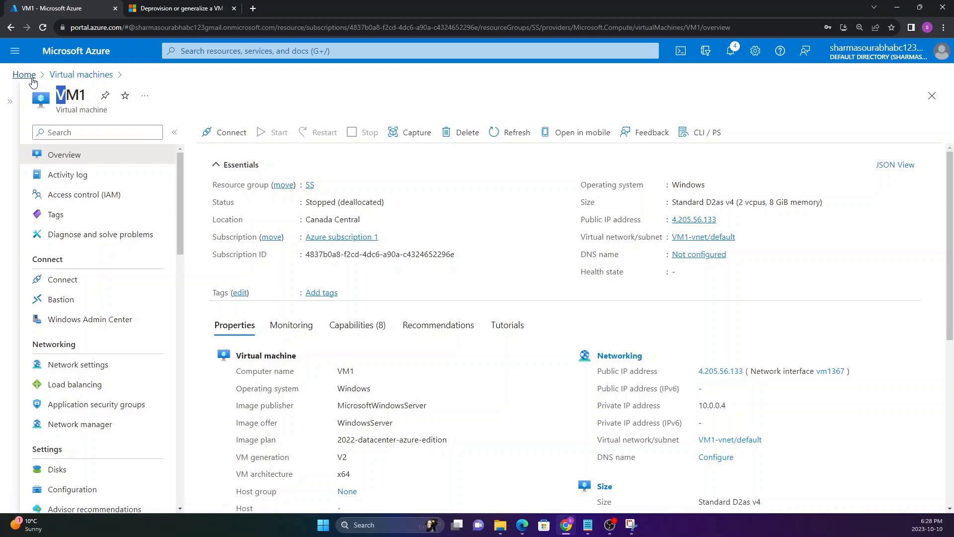
pyautogui.click(728, 52)
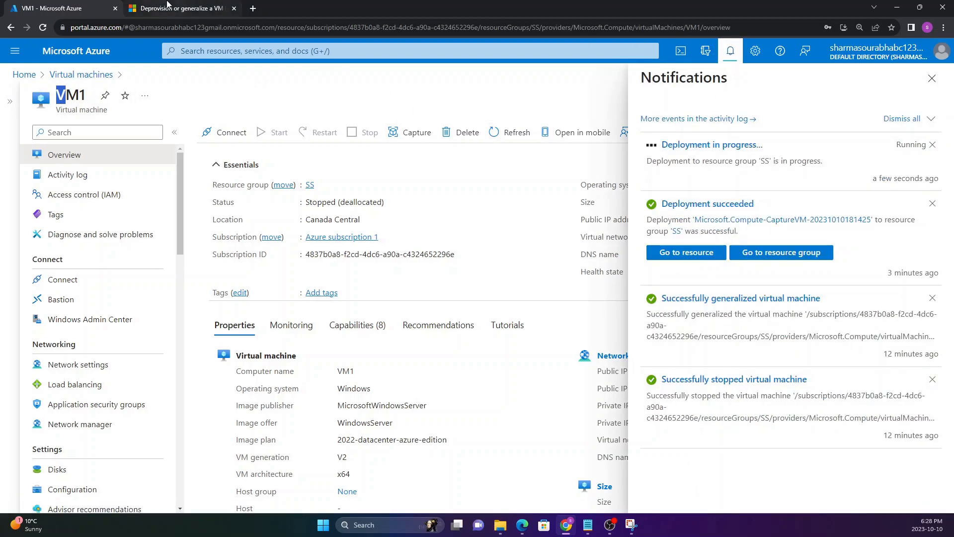
# Step: Switch to the Microsoft Learn article on generalizing a VM and examine its heading and introduction
pyautogui.click(167, 4)
pyautogui.scroll(20, 309, 149)
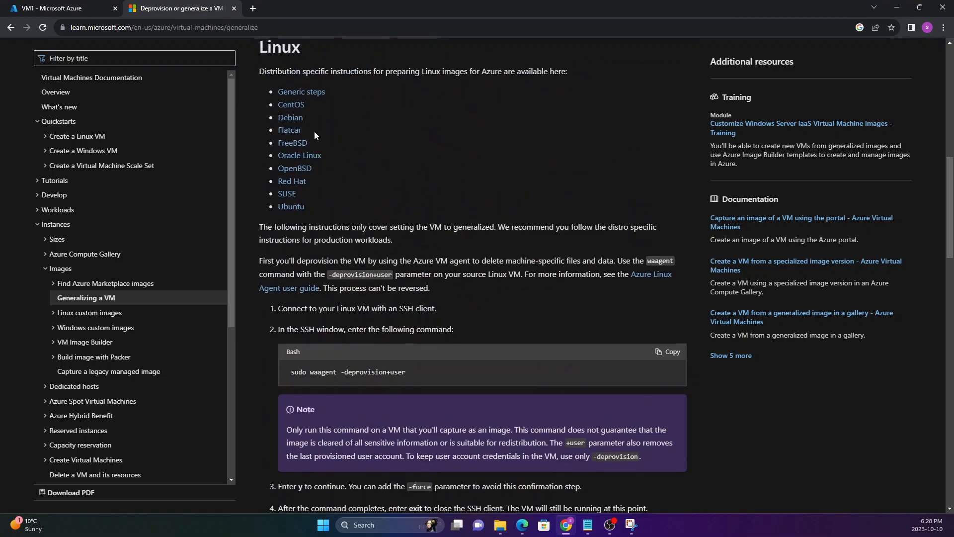
pyautogui.scroll(-2, 308, 204)
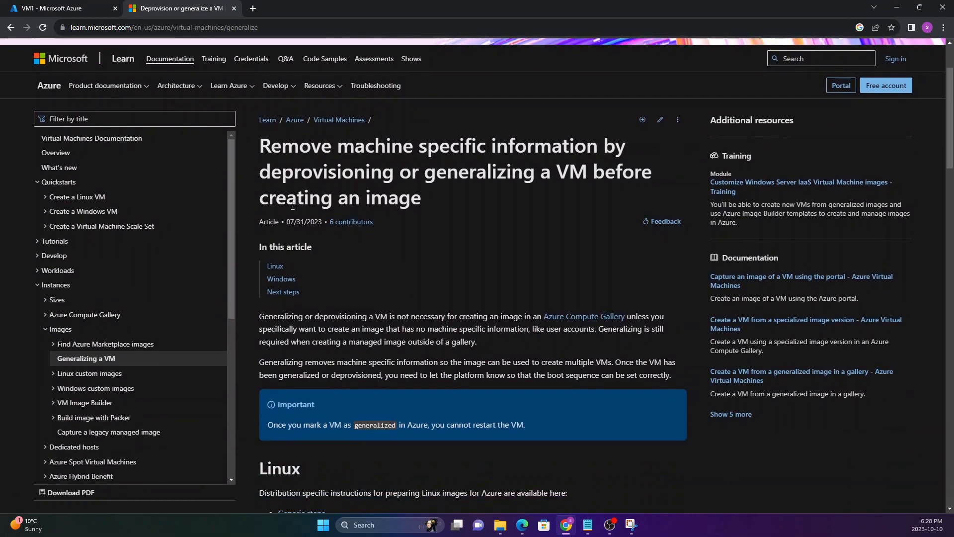
pyautogui.moveTo(258, 140); pyautogui.dragTo(460, 209)
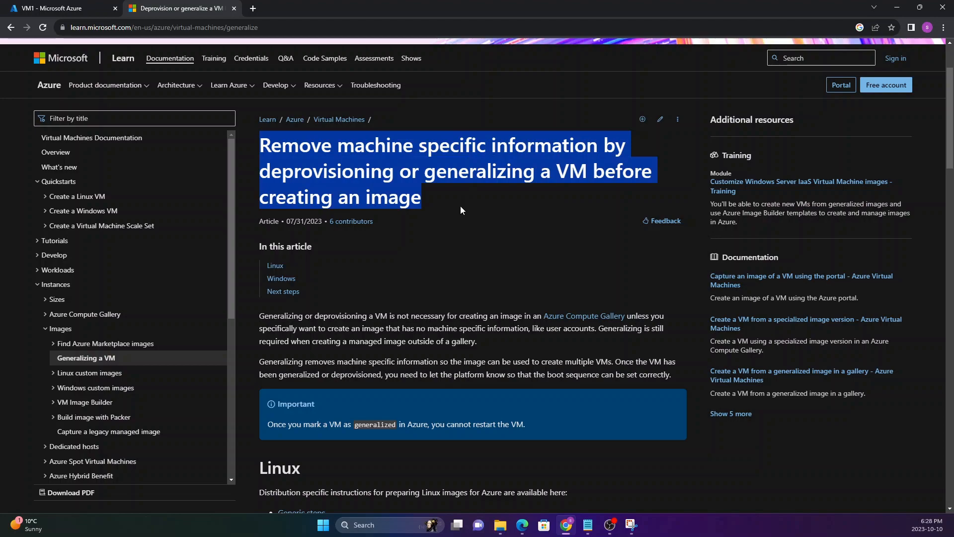
pyautogui.click(277, 143)
pyautogui.moveTo(282, 145); pyautogui.dragTo(509, 165)
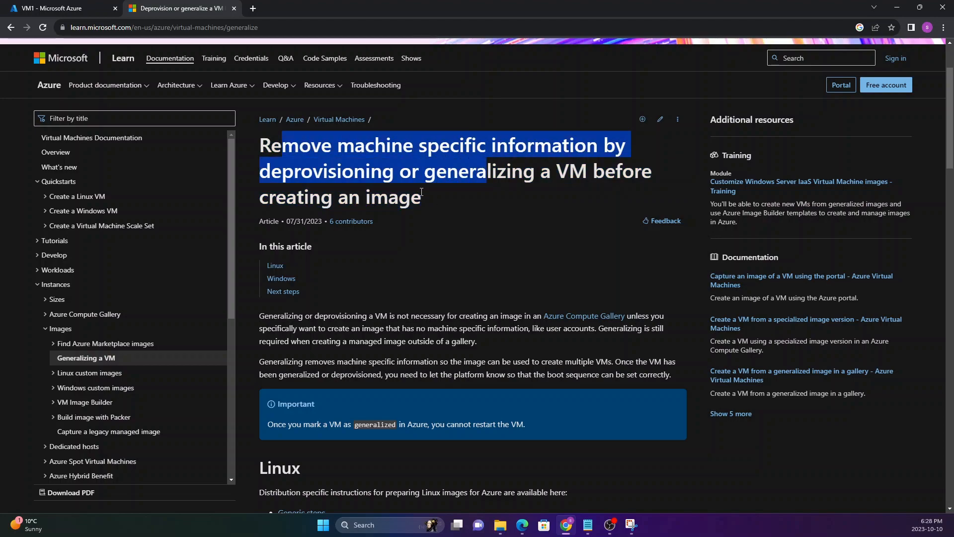
pyautogui.click(432, 179)
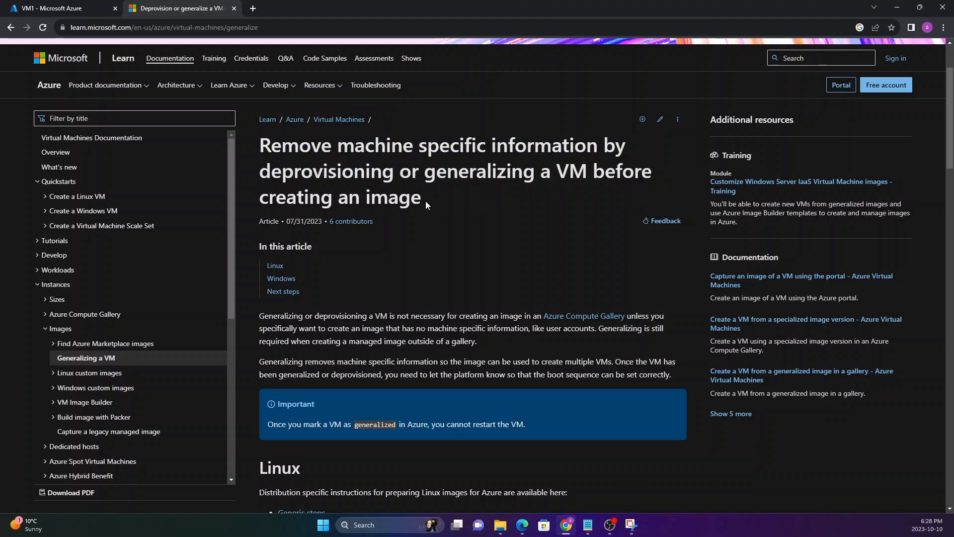
pyautogui.moveTo(422, 201); pyautogui.dragTo(365, 172)
pyautogui.click(263, 144)
pyautogui.click(365, 172)
# Step: Examine the article's Linux deprovisioning instructions and its Windows Sysprep steps
pyautogui.scroll(-10, 375, 217)
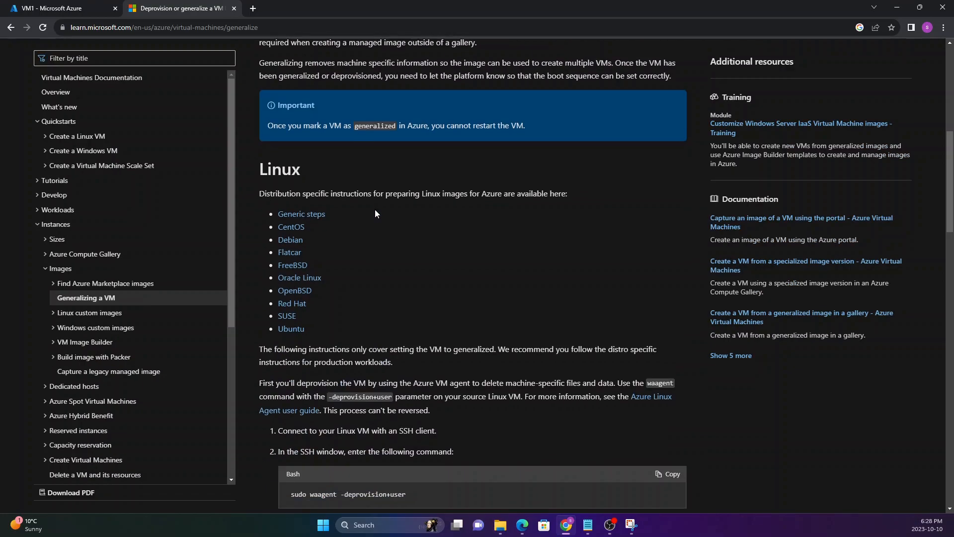
pyautogui.moveTo(290, 245); pyautogui.dragTo(374, 250)
pyautogui.click(374, 250)
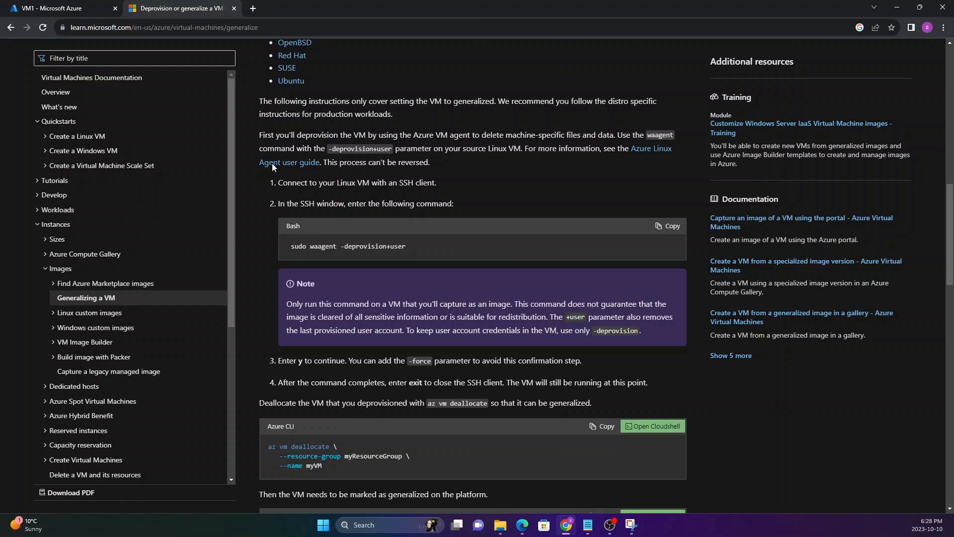
pyautogui.scroll(-6, 308, 209)
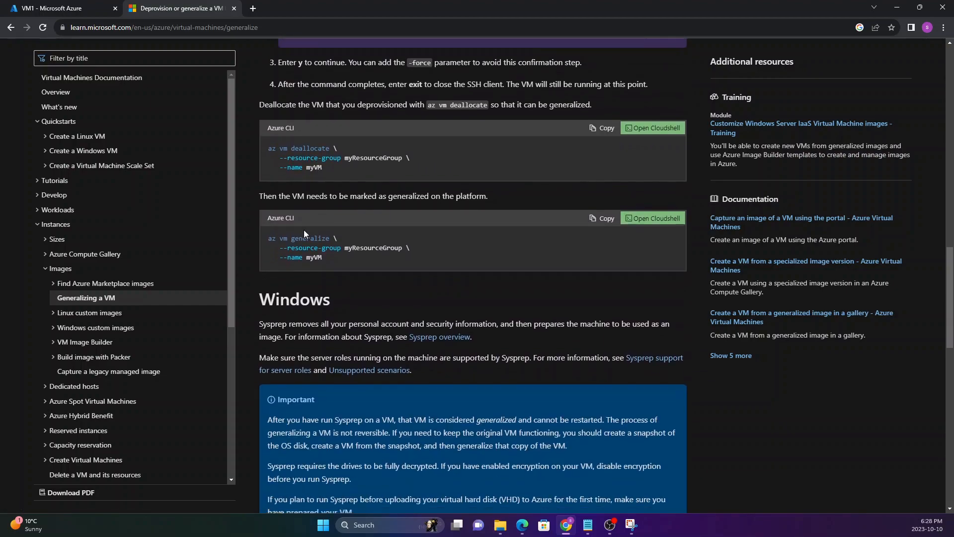
pyautogui.scroll(-7, 318, 247)
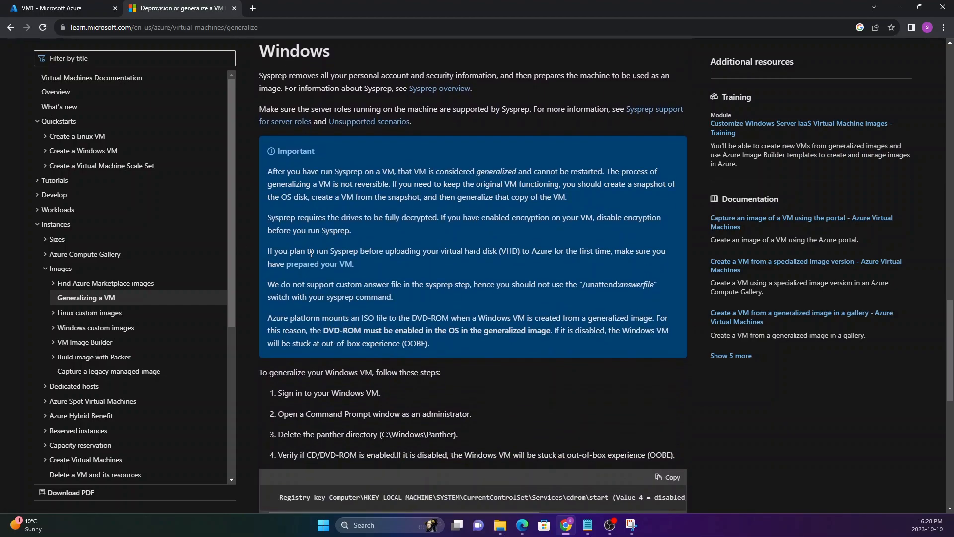
pyautogui.moveTo(278, 293); pyautogui.dragTo(357, 335)
pyautogui.click(309, 339)
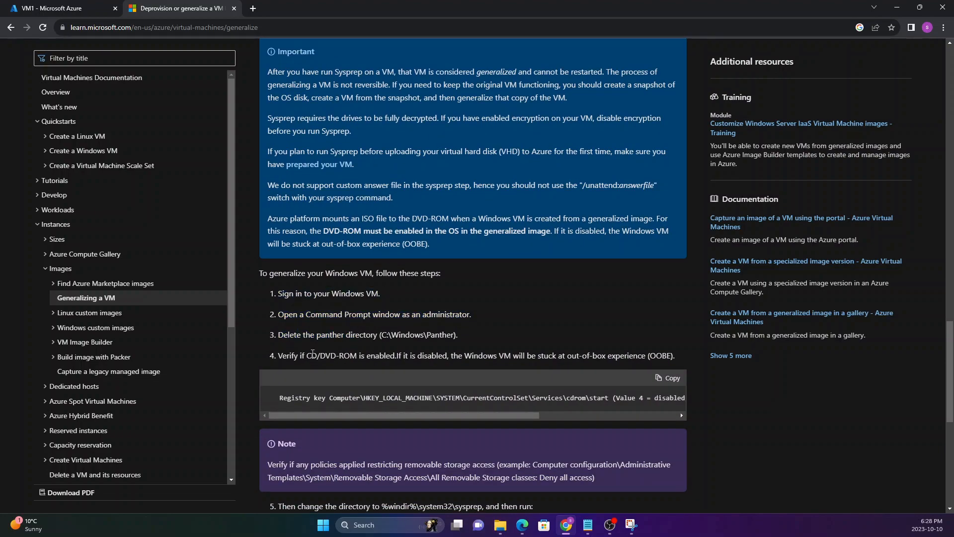
pyautogui.scroll(-2, 309, 338)
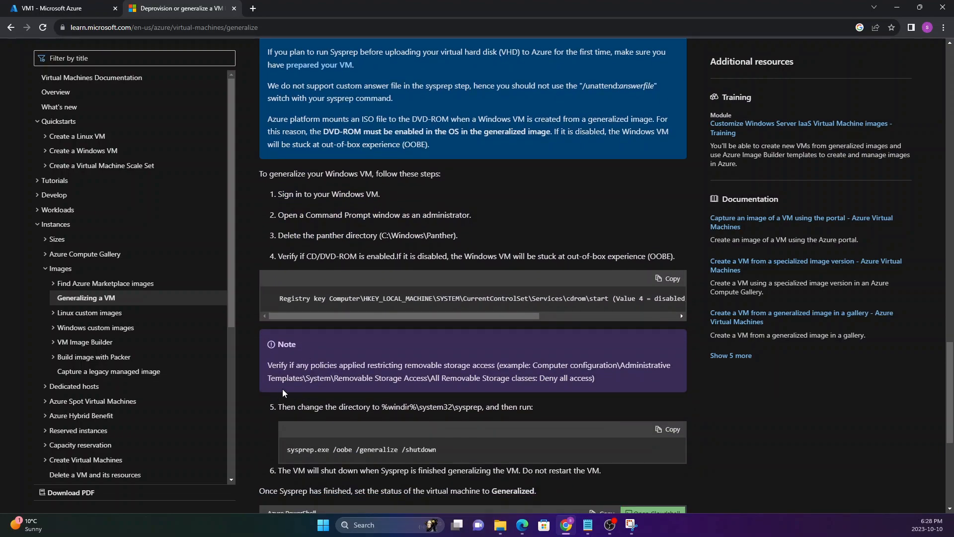
pyautogui.moveTo(269, 192); pyautogui.dragTo(306, 217)
pyautogui.click(305, 217)
# Step: Go back over the article's Windows and Linux sections and return to its beginning
pyautogui.scroll(16, 307, 219)
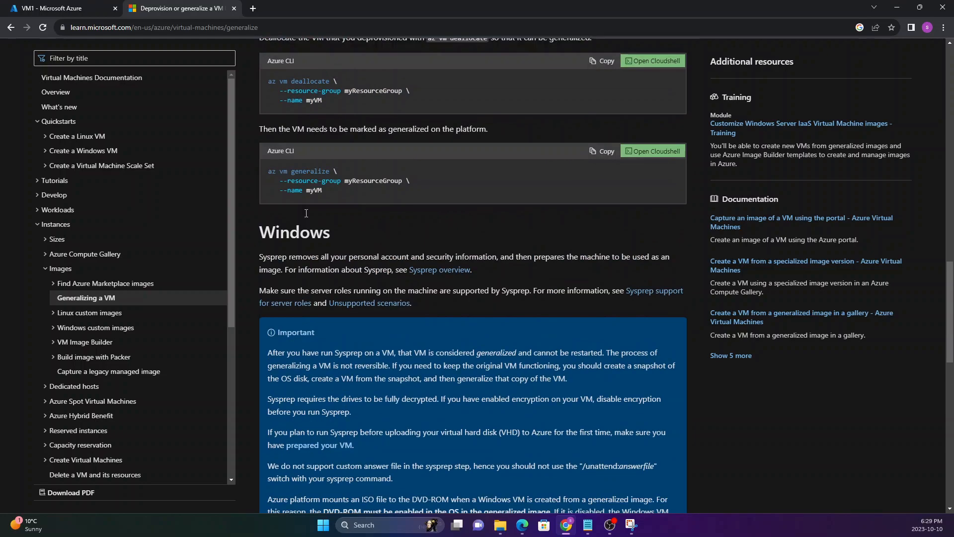
pyautogui.scroll(8, 306, 219)
pyautogui.moveTo(273, 266); pyautogui.dragTo(335, 287)
pyautogui.scroll(-3, 336, 278)
pyautogui.click(304, 287)
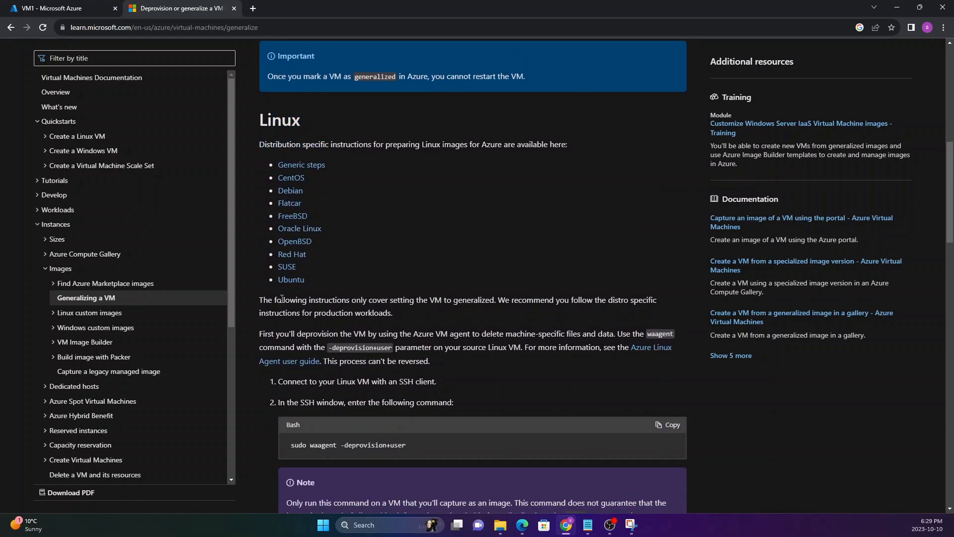
pyautogui.press('Home')
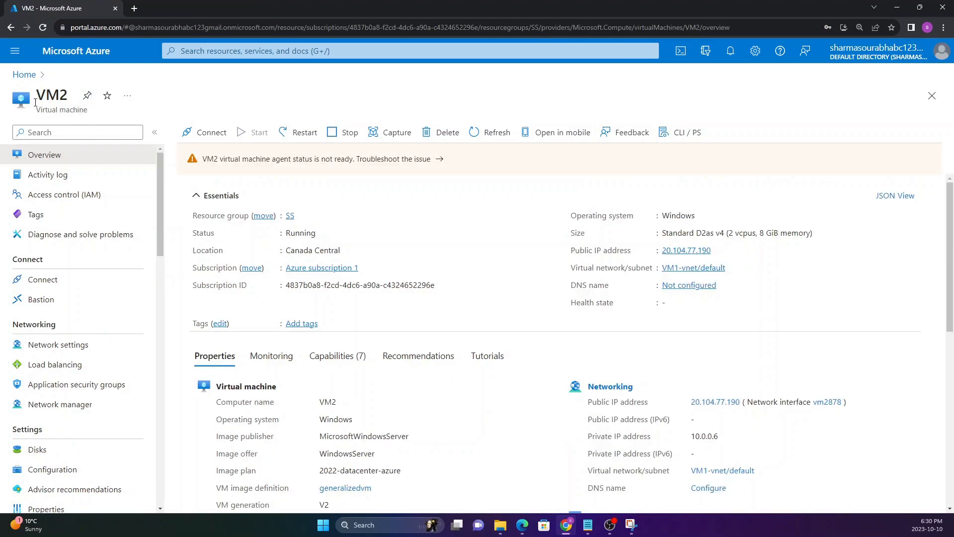
# Step: Check the deployed VM2 on its overview page
pyautogui.moveTo(36, 99); pyautogui.dragTo(63, 95)
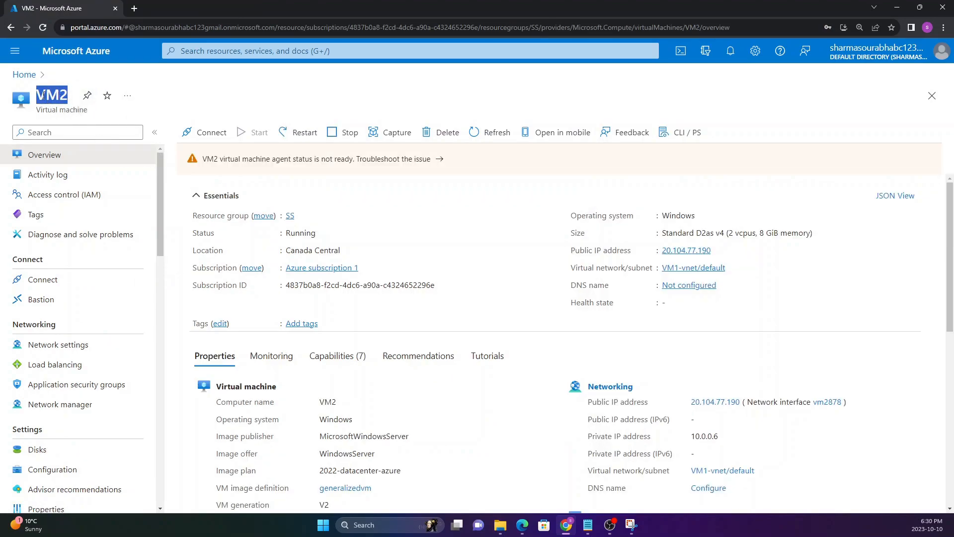